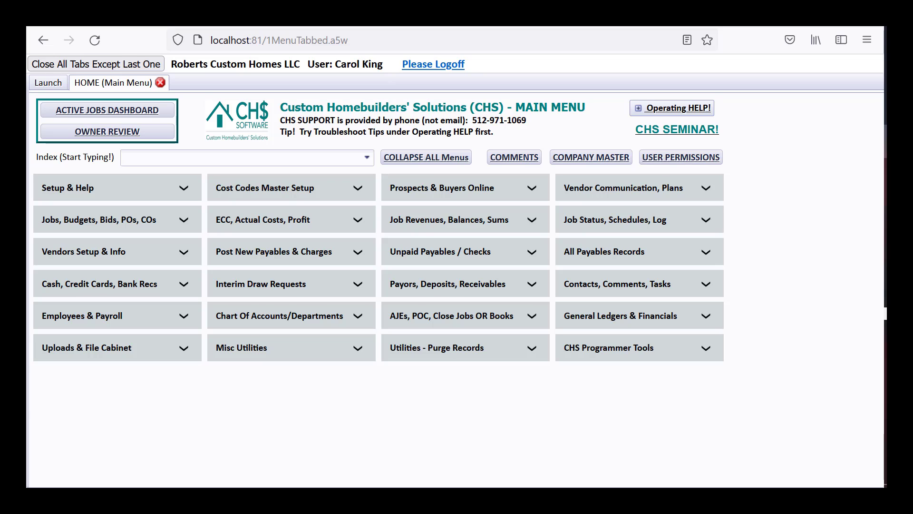
{"action": "left_click", "coordinate": [299, 257]}
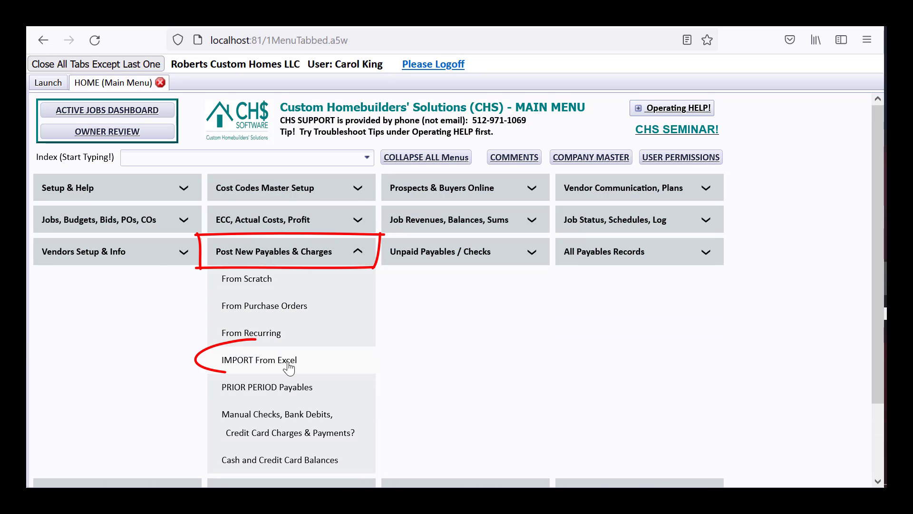
{"action": "left_click", "coordinate": [288, 364]}
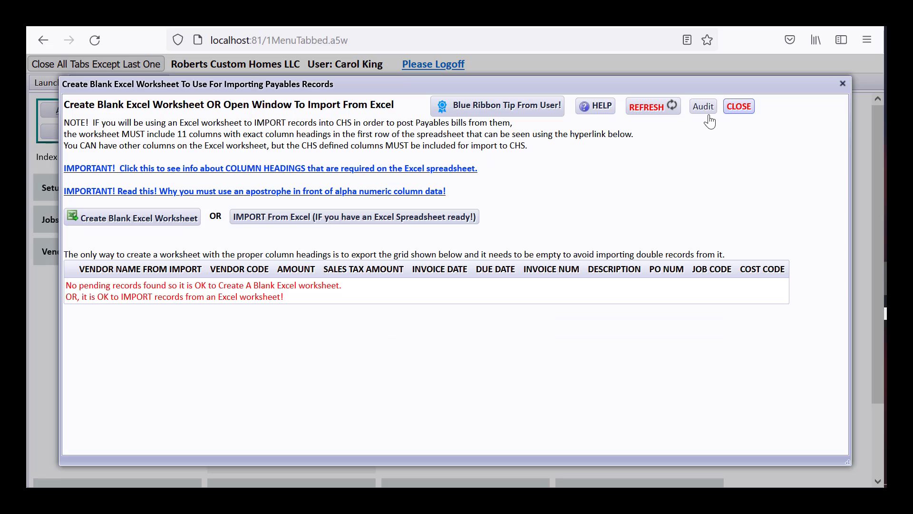
{"action": "left_click", "coordinate": [737, 108]}
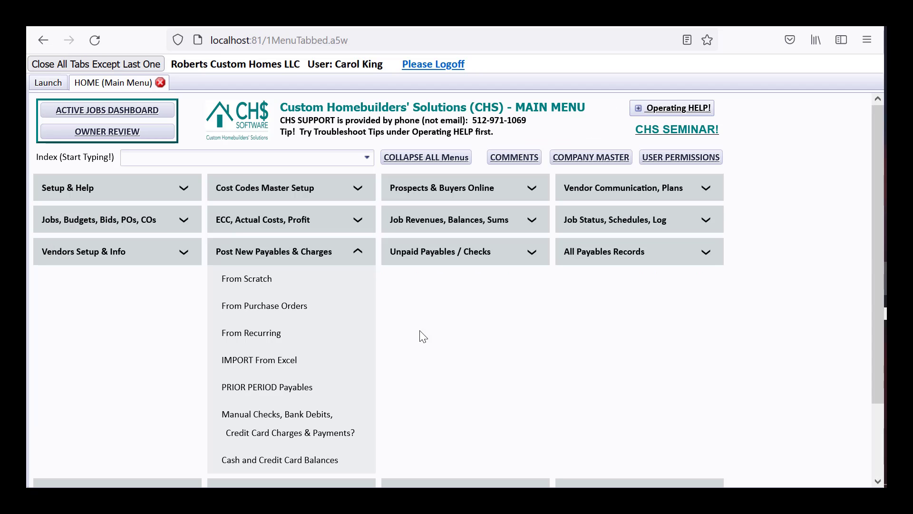
- Search the main menu index for "impor" and open Post New Payables Bills - Import From Excel
{"action": "left_click", "coordinate": [161, 160]}
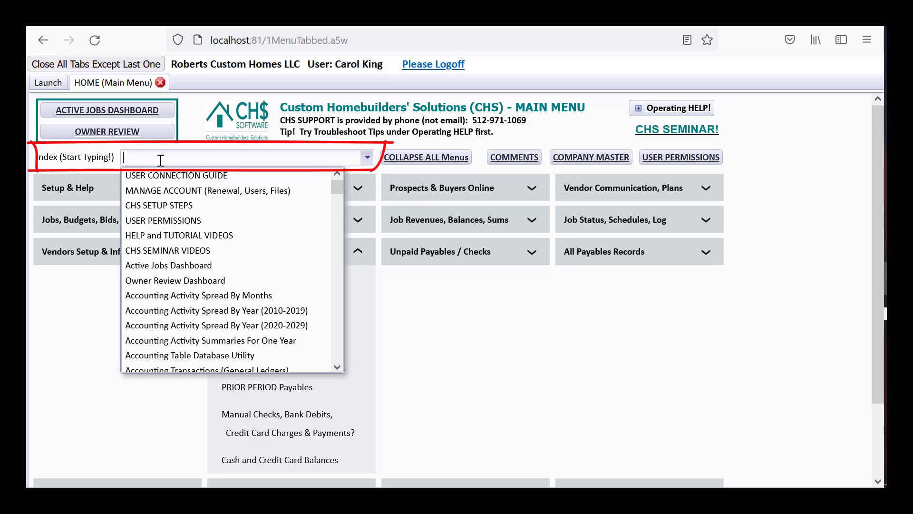
{"action": "type", "text": "impor"}
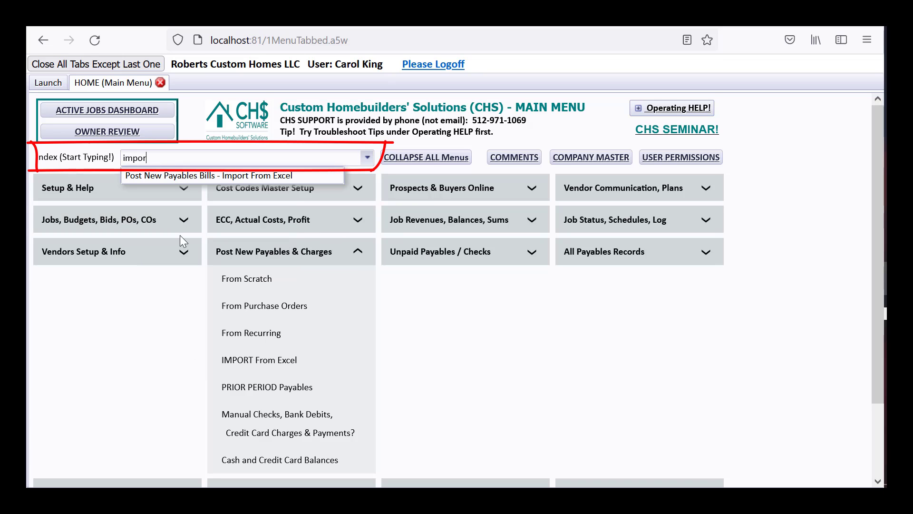
{"action": "left_click", "coordinate": [177, 175]}
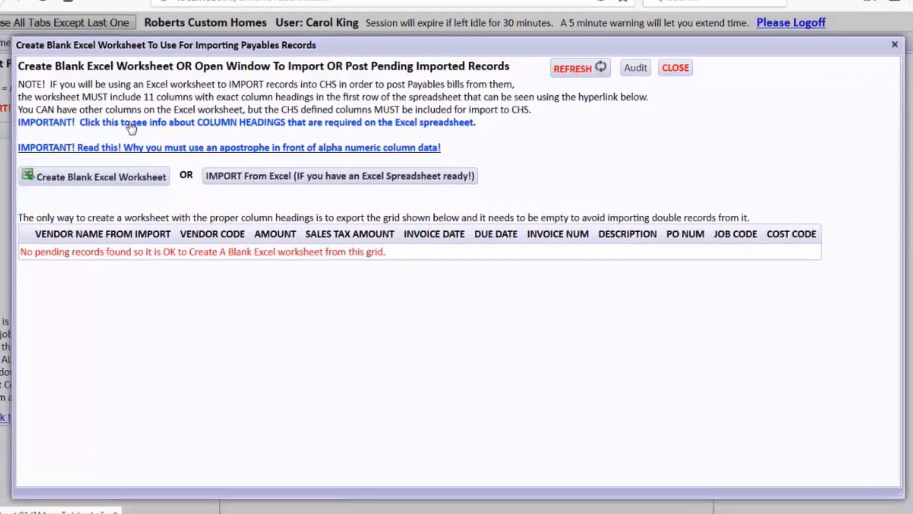
- Review the required column headings and choose to print them, and read the note on using an apostrophe before alphanumeric data
{"action": "left_click", "coordinate": [146, 152]}
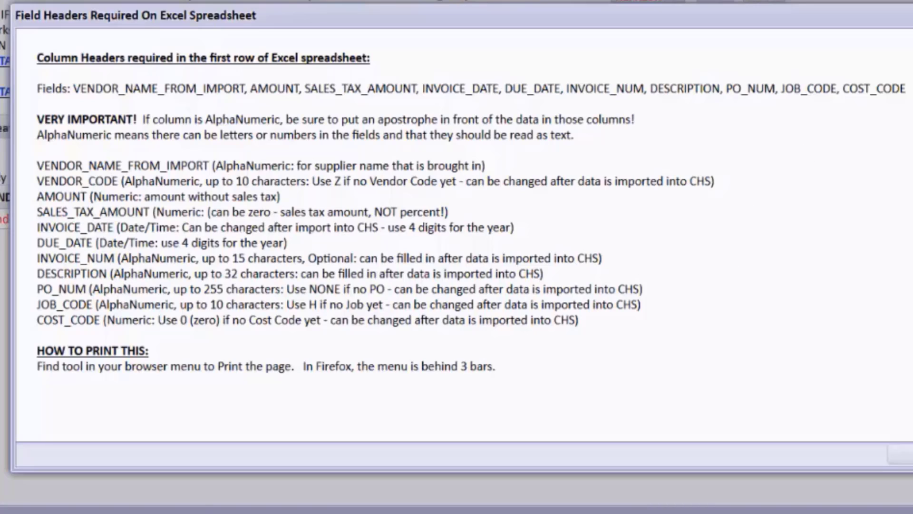
{"action": "left_click", "coordinate": [912, 0]}
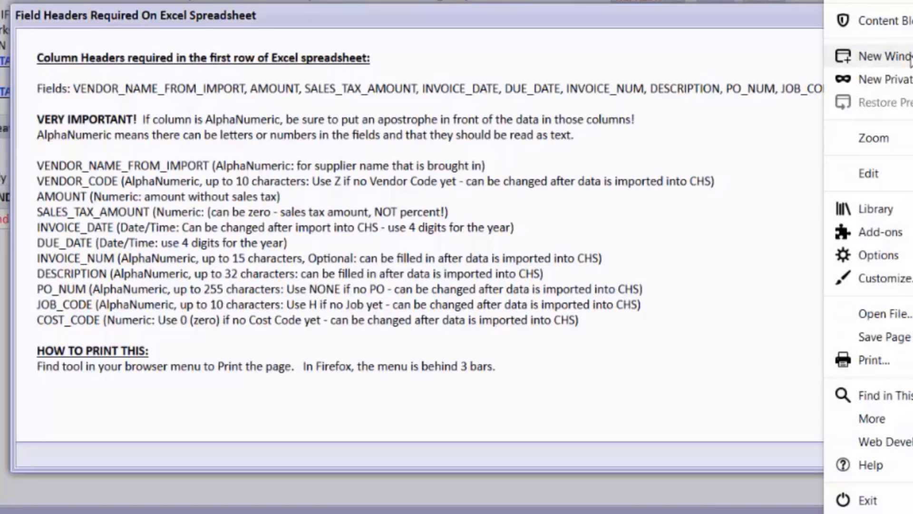
{"action": "left_click", "coordinate": [861, 360]}
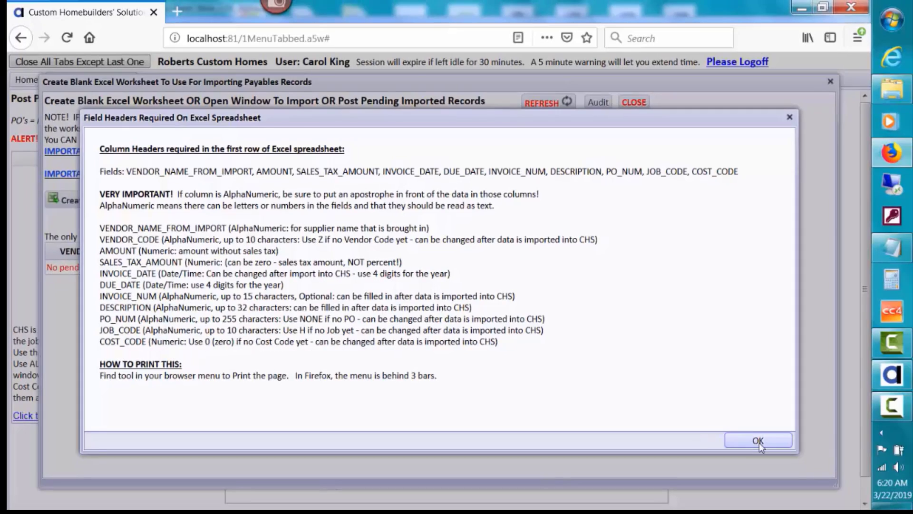
{"action": "left_click", "coordinate": [772, 442]}
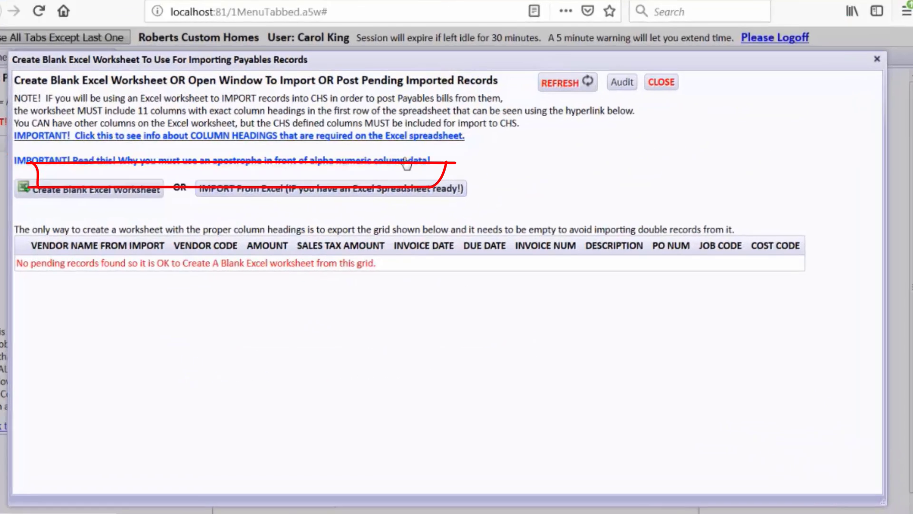
{"action": "left_click", "coordinate": [413, 175]}
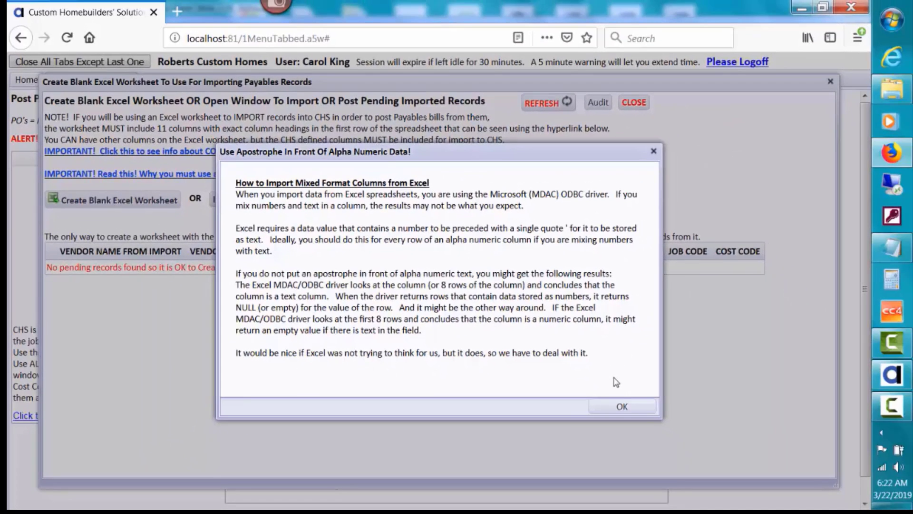
{"action": "left_click", "coordinate": [623, 406]}
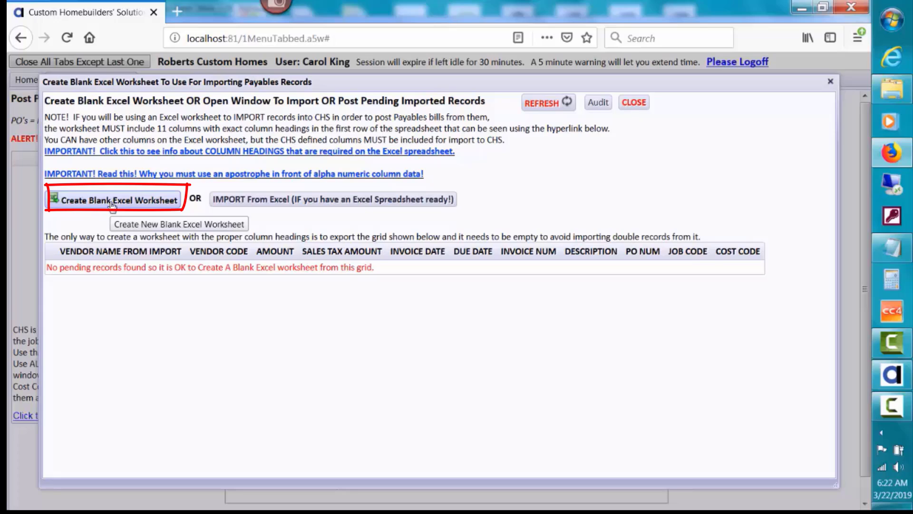
- Create a blank Excel worksheet for importing payables and open it with Microsoft Excel
{"action": "left_click", "coordinate": [112, 202]}
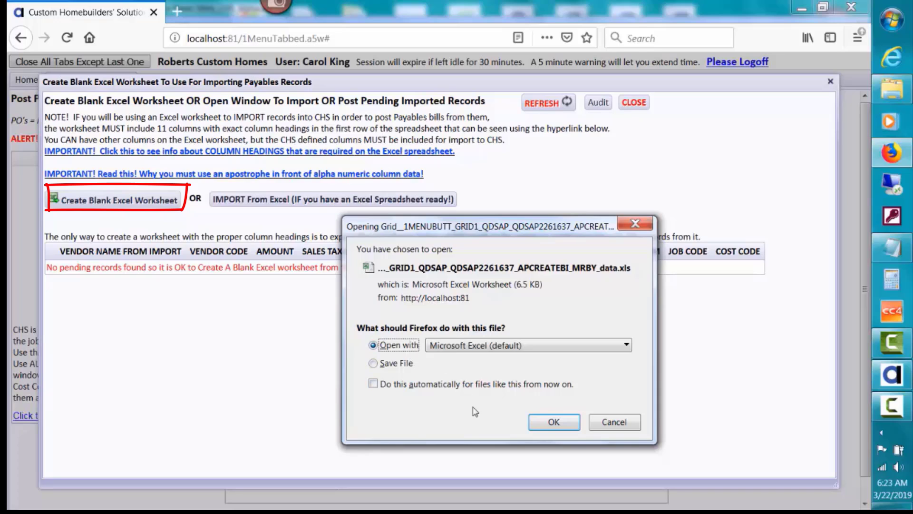
{"action": "left_click", "coordinate": [552, 422]}
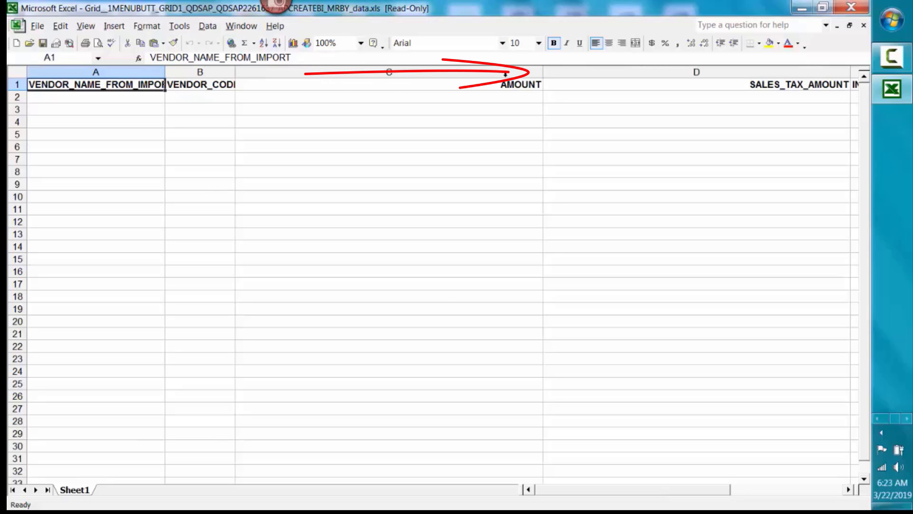
- Fit the widths of the worksheet's columns to their headings, including AMOUNT, SALES_TAX_AMOUNT, INVOICE_DATE, DUE_DATE and COST_CODE
{"action": "double_click", "coordinate": [542, 71]}
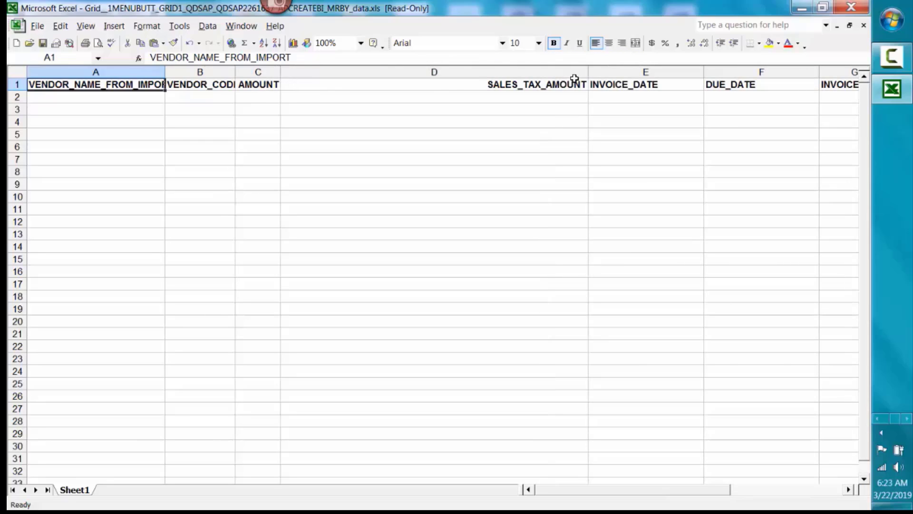
{"action": "double_click", "coordinate": [588, 72]}
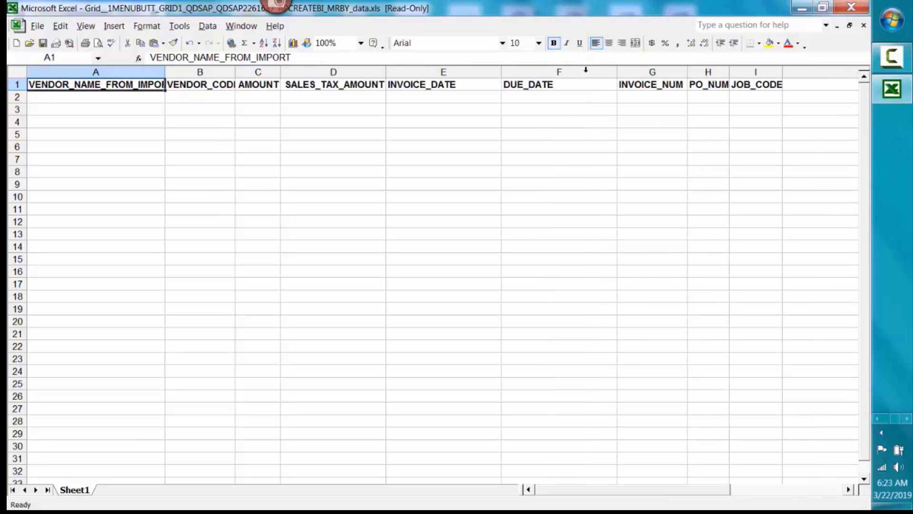
{"action": "left_click_drag", "start_coordinate": [501, 71], "coordinate": [501, 71]}
{"action": "double_click", "coordinate": [501, 71]}
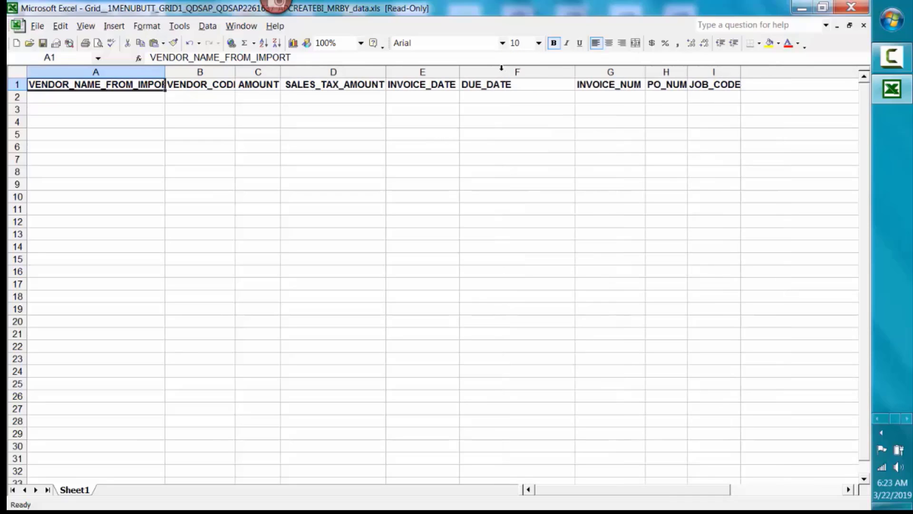
{"action": "double_click", "coordinate": [574, 74]}
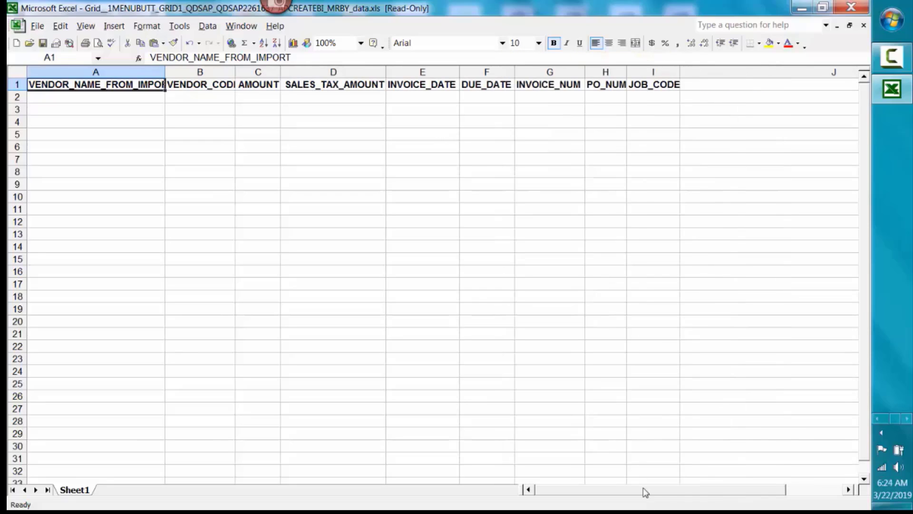
{"action": "scroll", "coordinate": [689, 500], "scroll_direction": "right", "scroll_amount": 1}
{"action": "scroll", "coordinate": [688, 500], "scroll_direction": "right", "scroll_amount": 1}
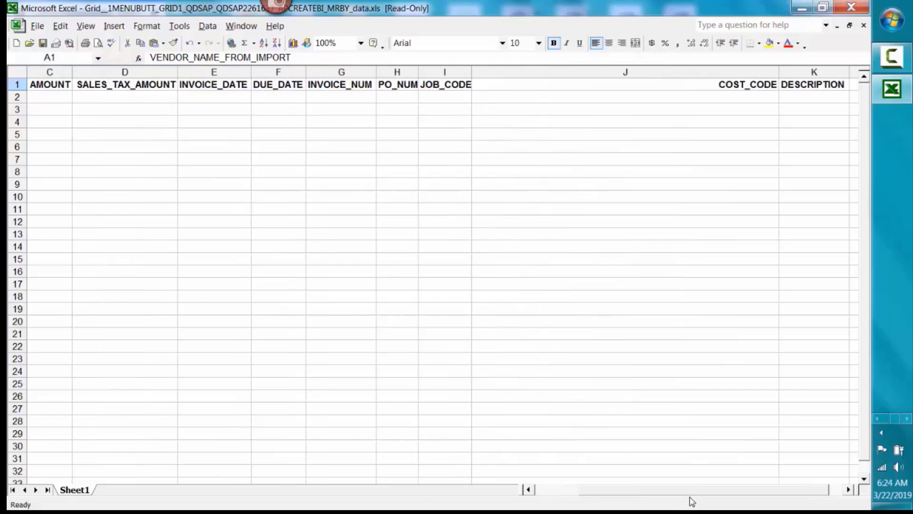
{"action": "double_click", "coordinate": [779, 70]}
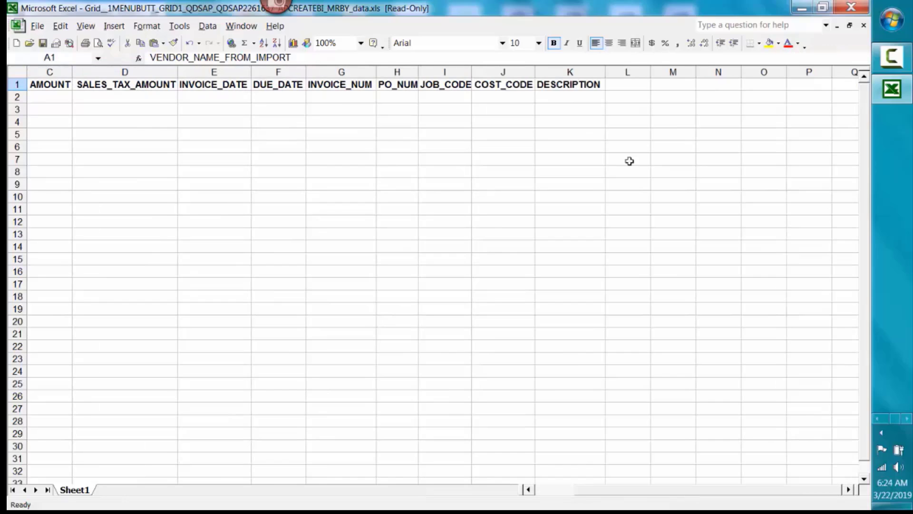
{"action": "left_click_drag", "start_coordinate": [660, 488], "coordinate": [604, 488]}
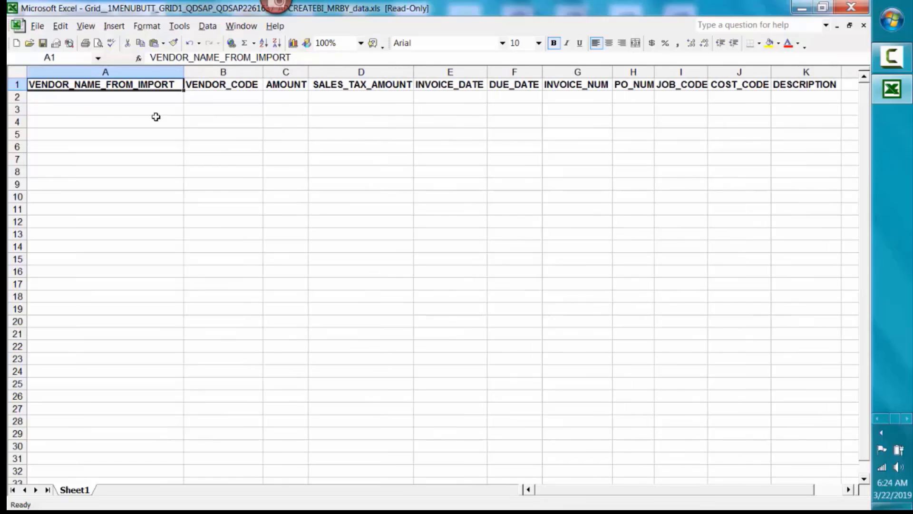
- Save the workbook as 0BlankExcelForImportCHSPayables in the CHS Payables Excel Worksheets folder on the C: drive
{"action": "left_click", "coordinate": [38, 26]}
{"action": "left_click", "coordinate": [57, 72]}
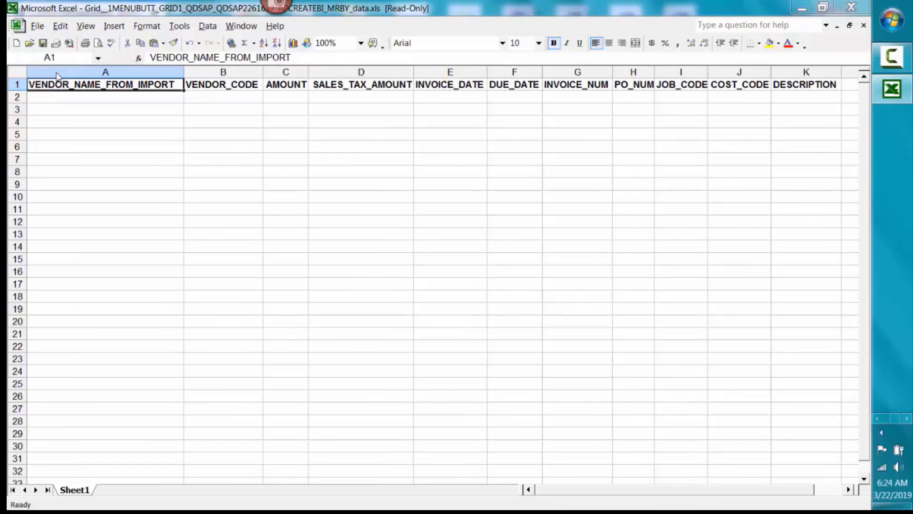
{"action": "left_click", "coordinate": [464, 135]}
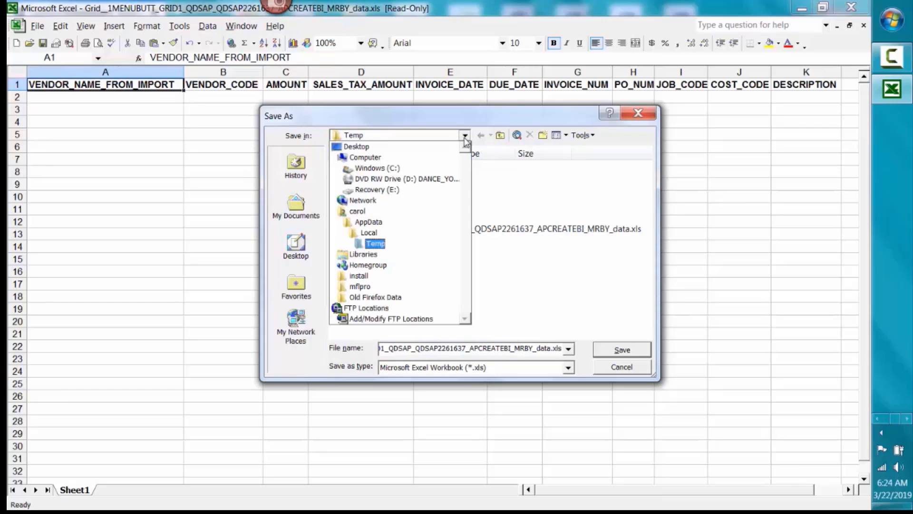
{"action": "left_click", "coordinate": [414, 170]}
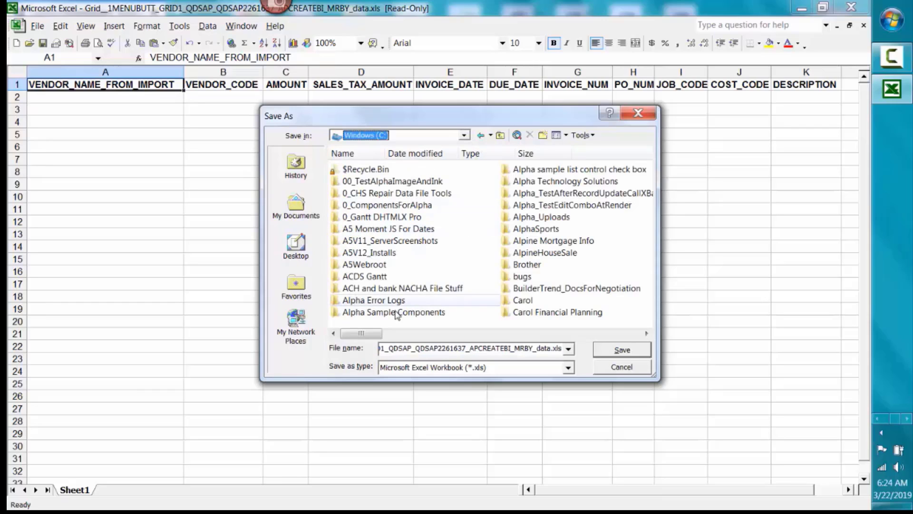
{"action": "left_click", "coordinate": [433, 332]}
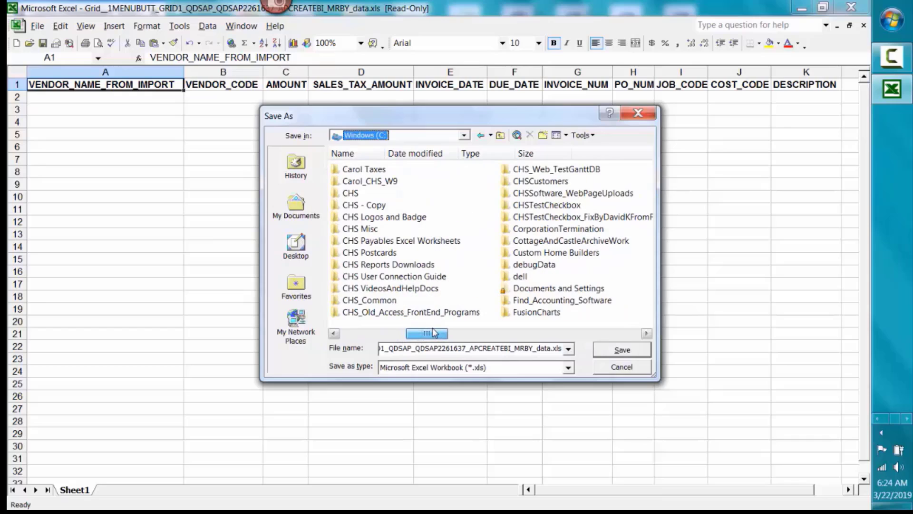
{"action": "double_click", "coordinate": [412, 245]}
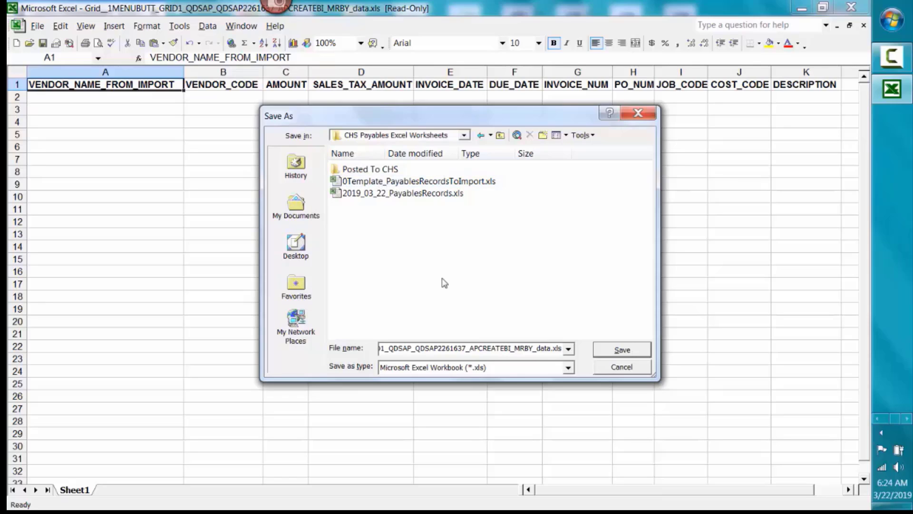
{"action": "type", "text": "0BI"}
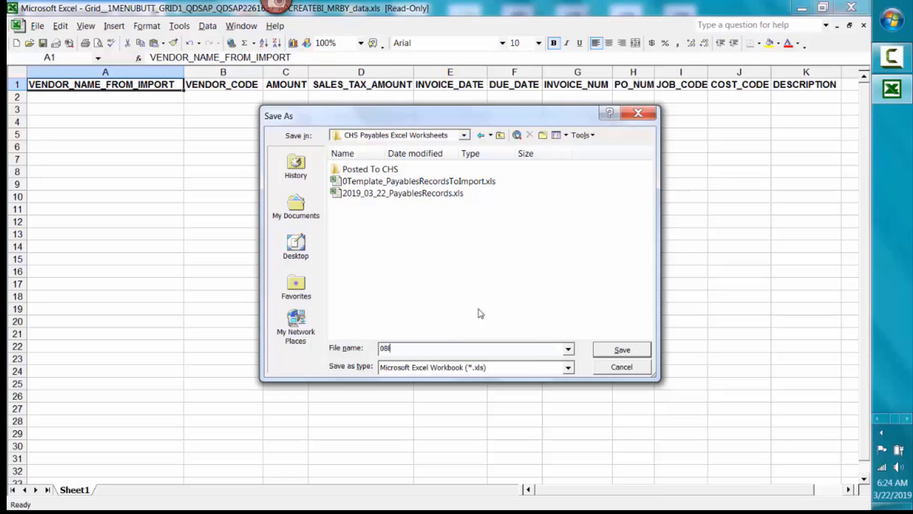
{"action": "type", "text": "ankExcelForImportCHSPayables"}
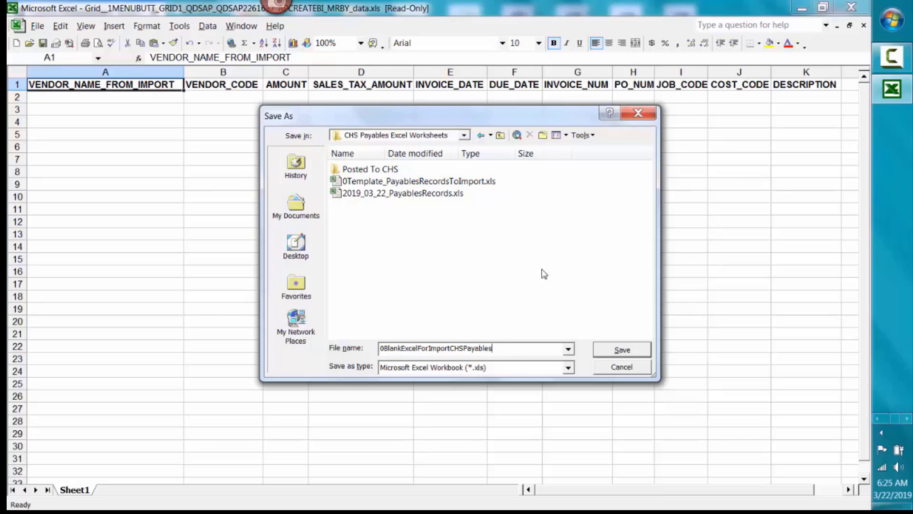
{"action": "left_click", "coordinate": [615, 351]}
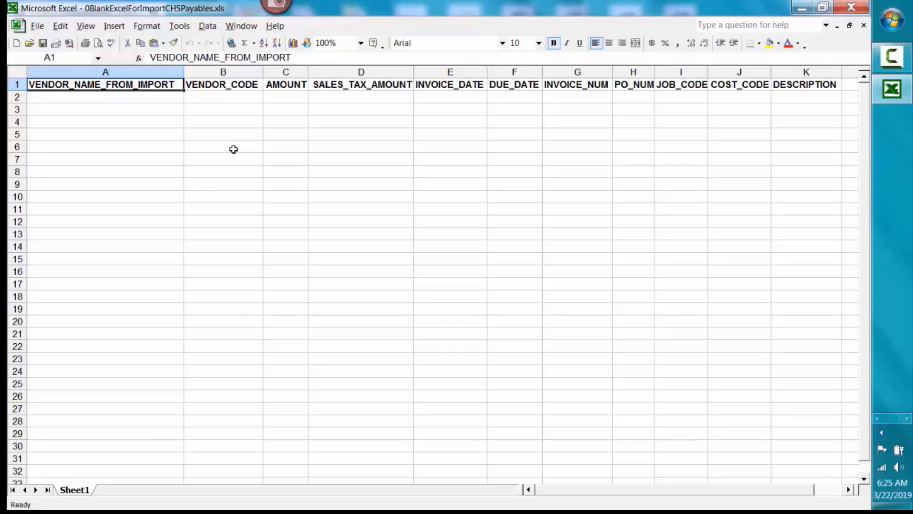
- Apply the Currency style to the AMOUNT and SALES_TAX_AMOUNT columns
{"action": "left_click", "coordinate": [273, 72]}
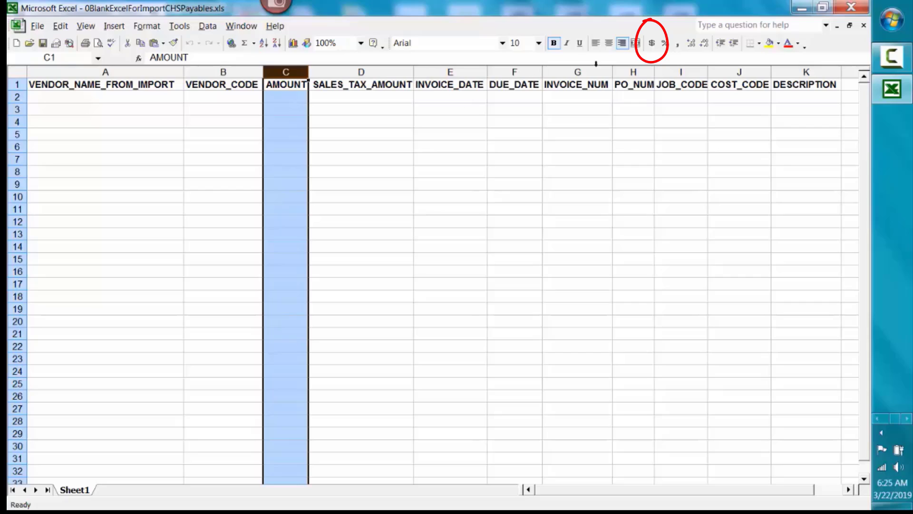
{"action": "left_click", "coordinate": [652, 43]}
{"action": "left_click", "coordinate": [392, 72]}
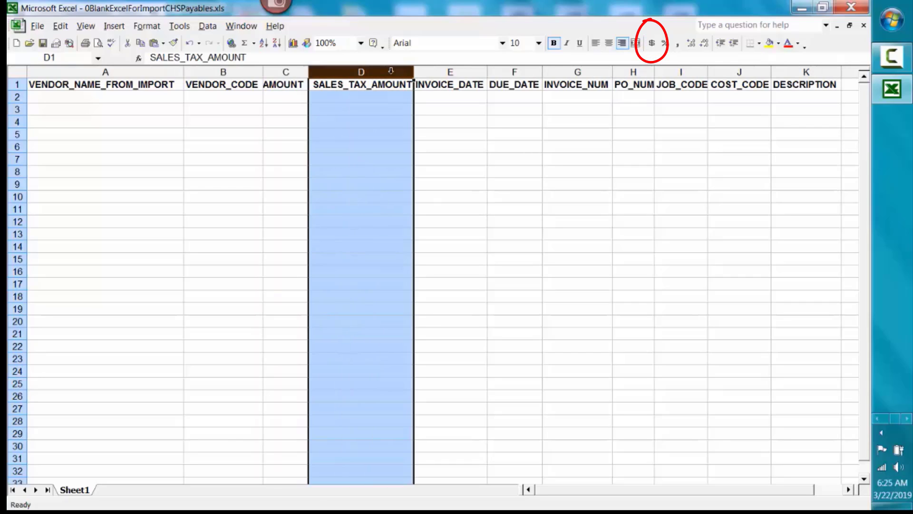
{"action": "left_click", "coordinate": [652, 43]}
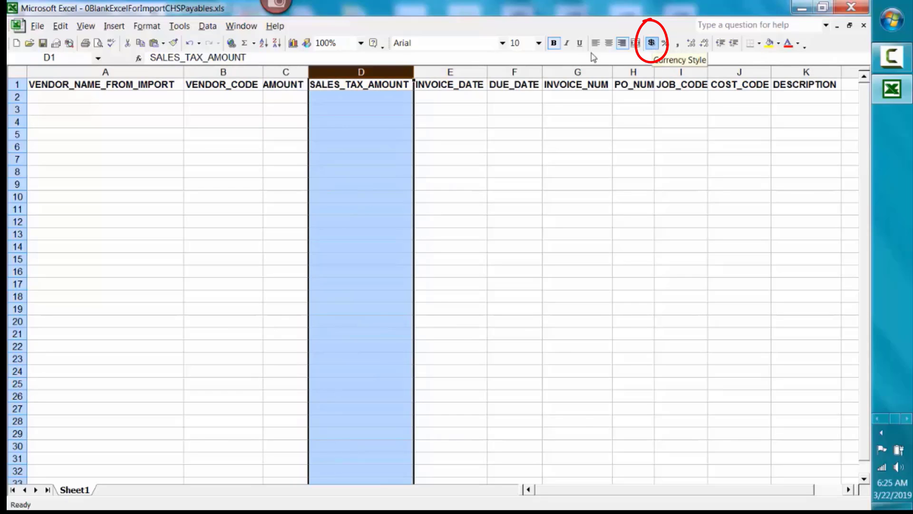
- Format the INVOICE_DATE column as a Date using the 03/14/01 type
{"action": "left_click", "coordinate": [470, 71]}
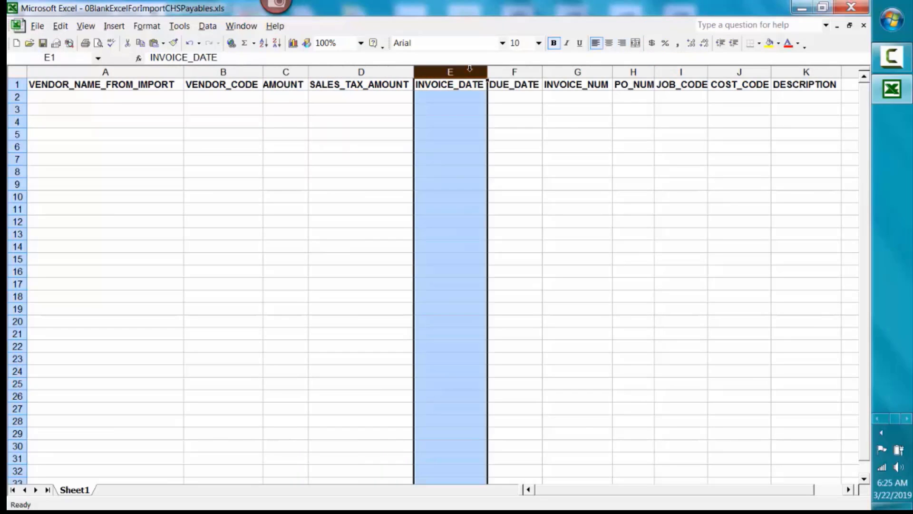
{"action": "right_click", "coordinate": [470, 70]}
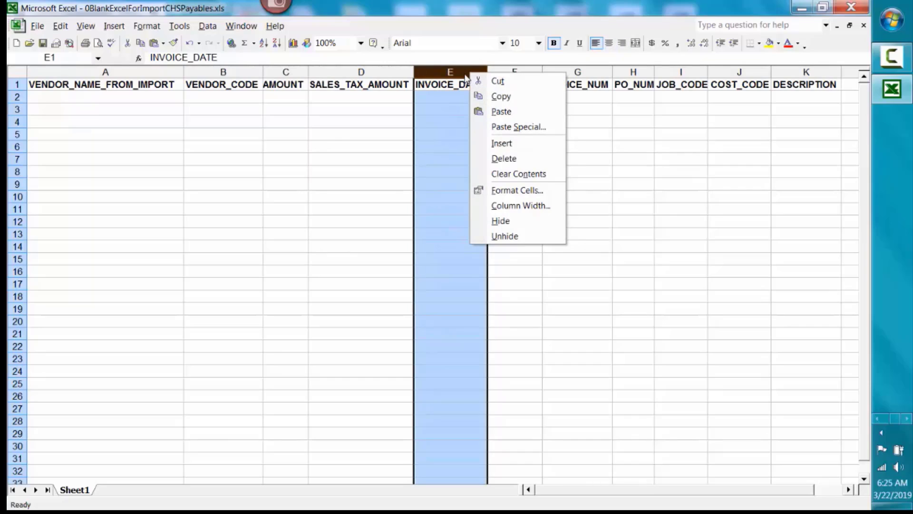
{"action": "left_click", "coordinate": [515, 190]}
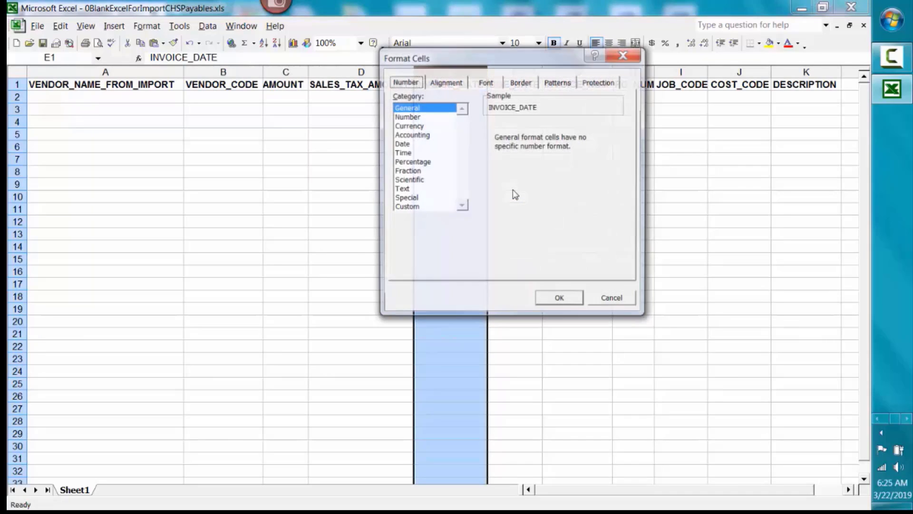
{"action": "left_click", "coordinate": [402, 144]}
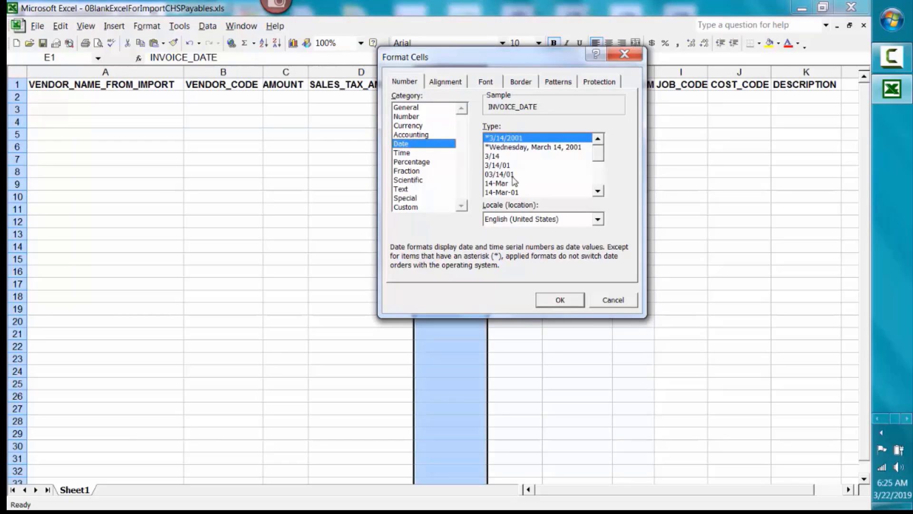
{"action": "left_click", "coordinate": [513, 175]}
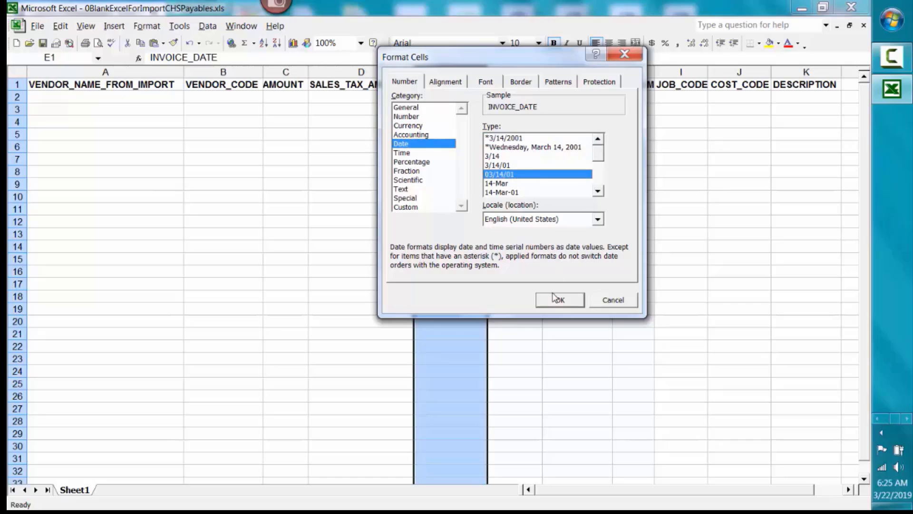
{"action": "left_click", "coordinate": [555, 300]}
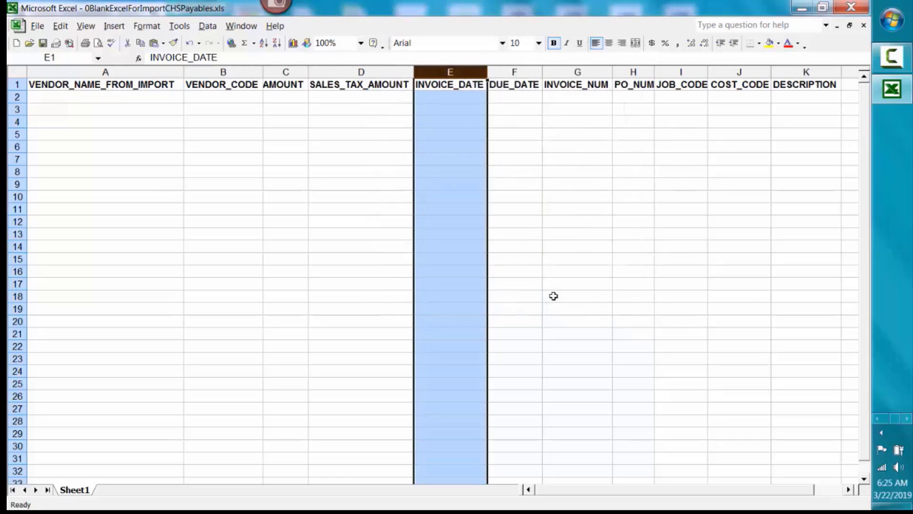
- Format the DUE_DATE column as a Date using the 3/14/01 type
{"action": "left_click", "coordinate": [509, 70]}
{"action": "right_click", "coordinate": [509, 69]}
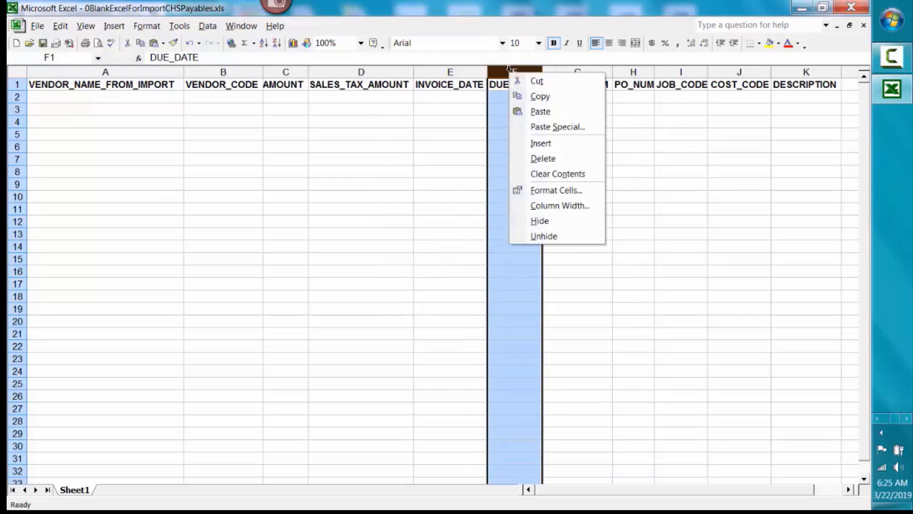
{"action": "left_click", "coordinate": [538, 190]}
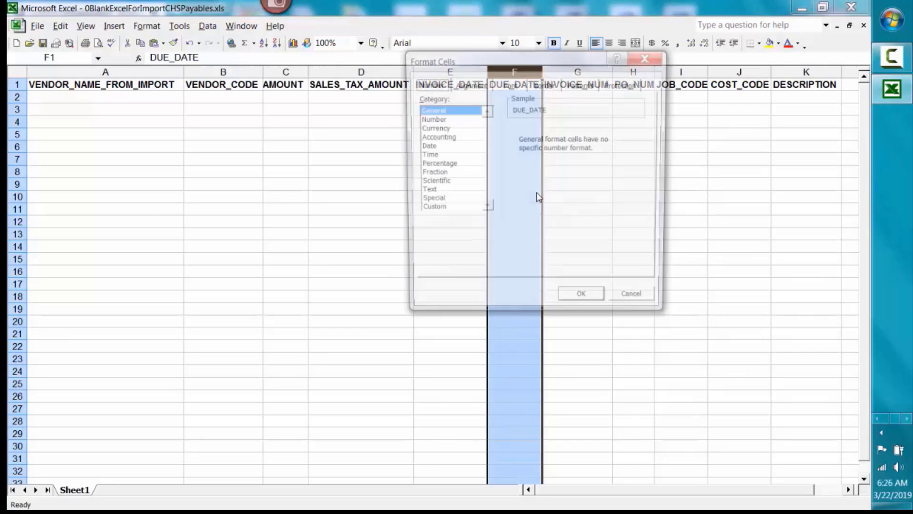
{"action": "left_click", "coordinate": [425, 146]}
{"action": "left_click", "coordinate": [515, 168]}
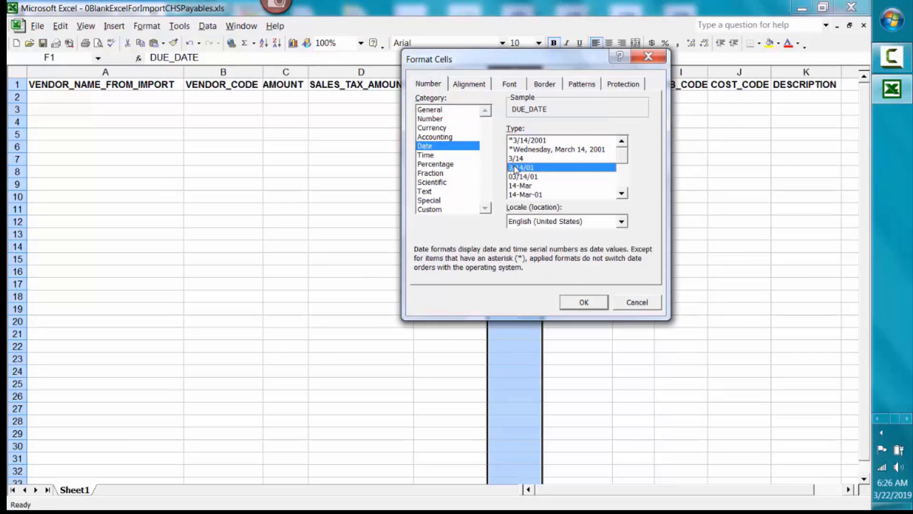
{"action": "left_click", "coordinate": [584, 302]}
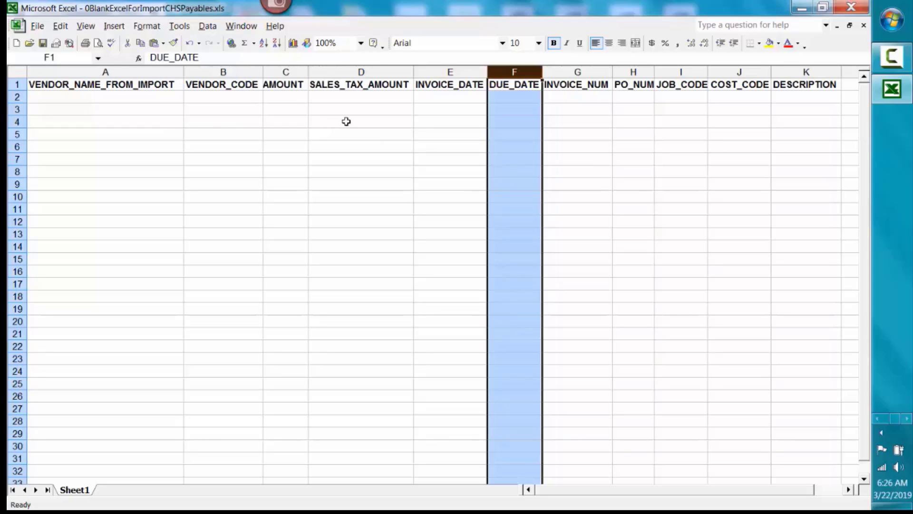
- Close the blank import workbook and save its formatting changes
{"action": "left_click", "coordinate": [852, 7]}
{"action": "left_click", "coordinate": [403, 302]}
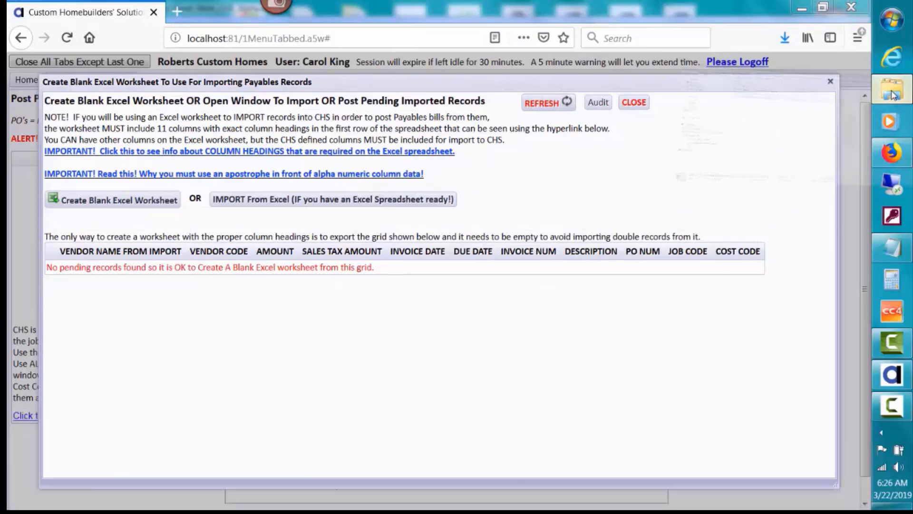
- Switch to File Explorer and examine the names of 0BlankExcelForImportCHSPayables.xls and 2019_03_22_PayablesRecords.xls in the CHS Payables Excel Worksheets folder
{"action": "left_click", "coordinate": [892, 93]}
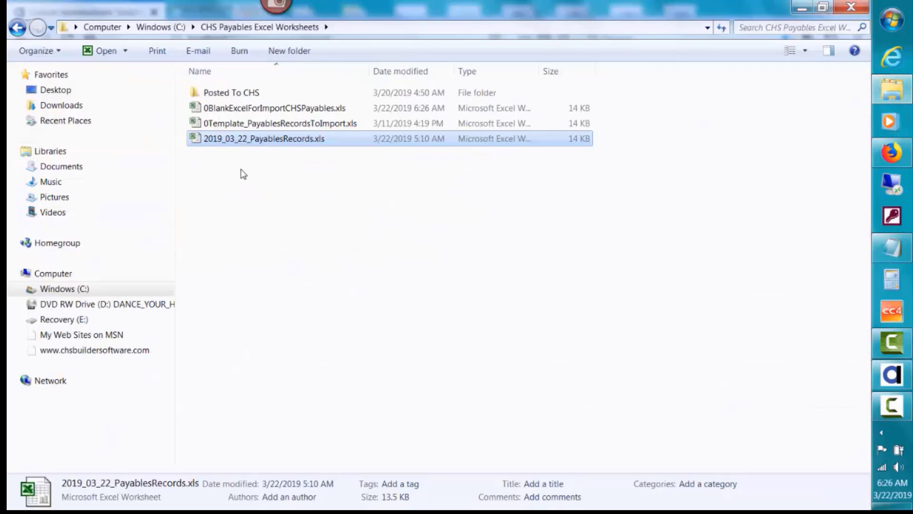
{"action": "left_click", "coordinate": [219, 112]}
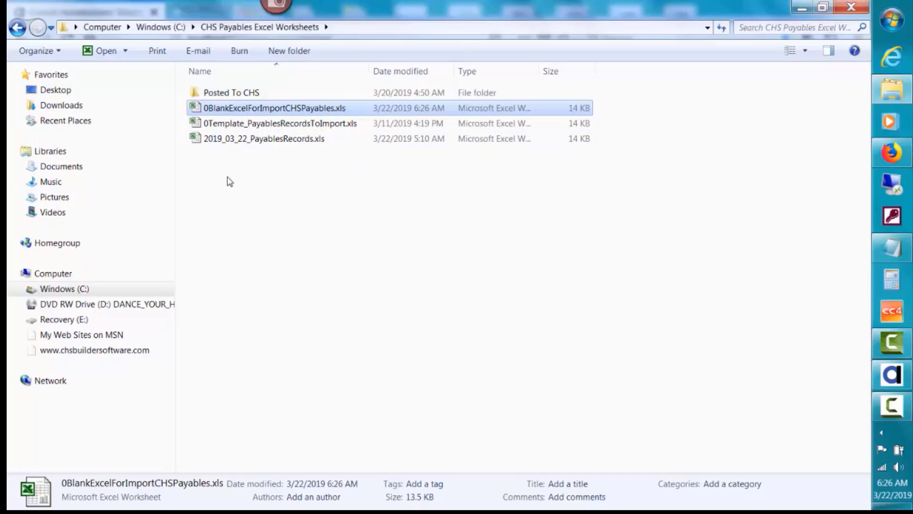
{"action": "left_click", "coordinate": [269, 146]}
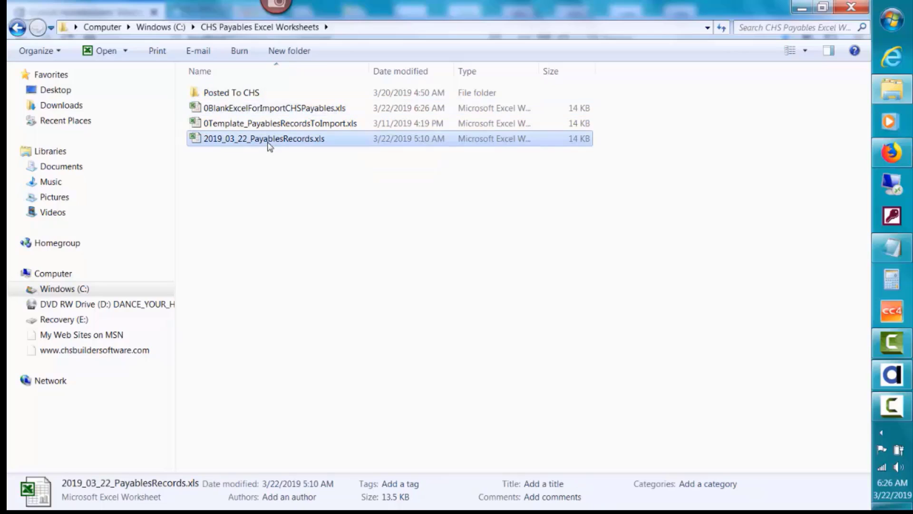
{"action": "left_click", "coordinate": [267, 143]}
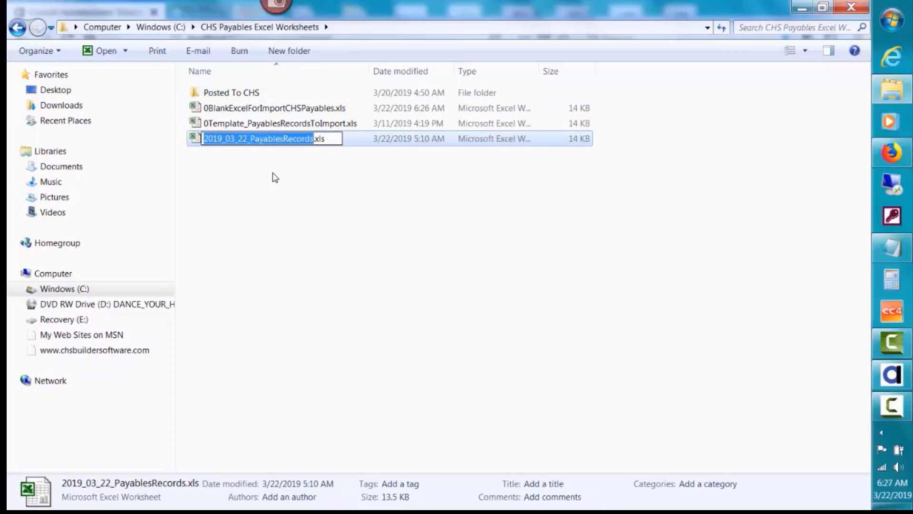
{"action": "left_click", "coordinate": [275, 177]}
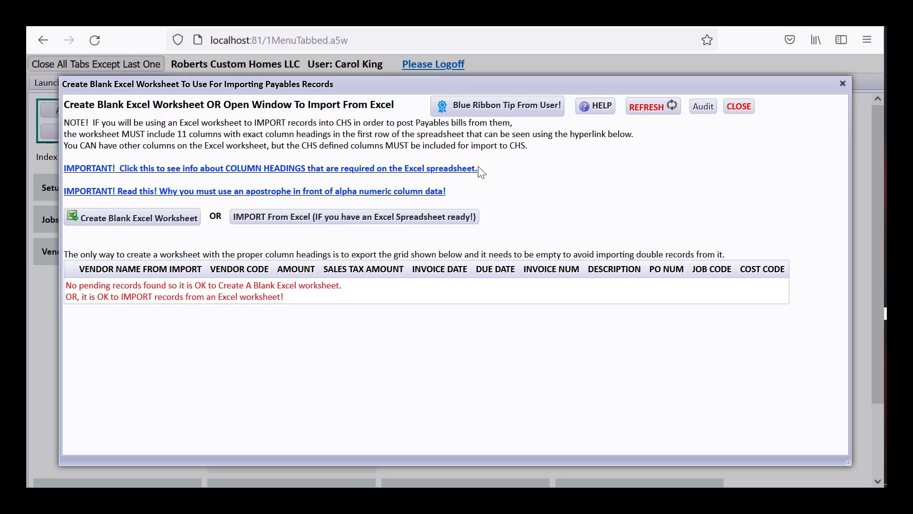
- Read the Blue Ribbon Tip about getting credit card data into an Excel spreadsheet and close it
{"action": "left_click", "coordinate": [488, 107]}
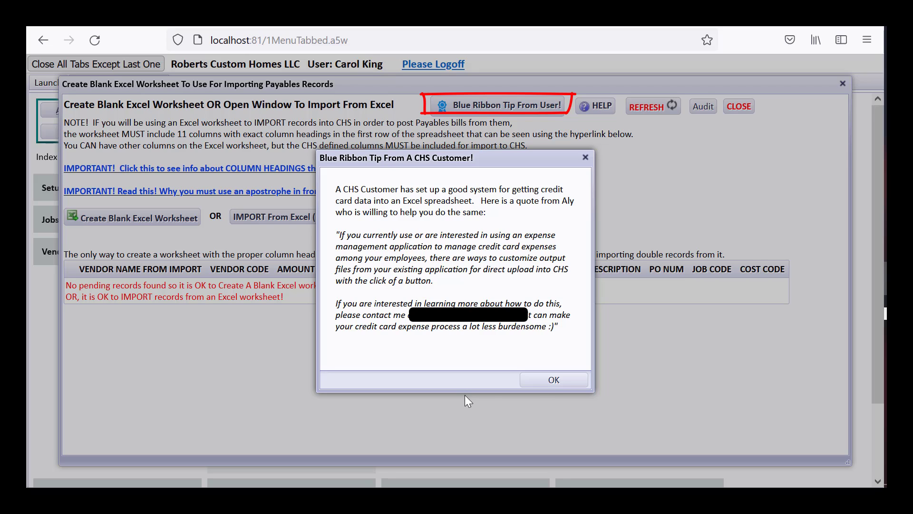
{"action": "left_click", "coordinate": [554, 381]}
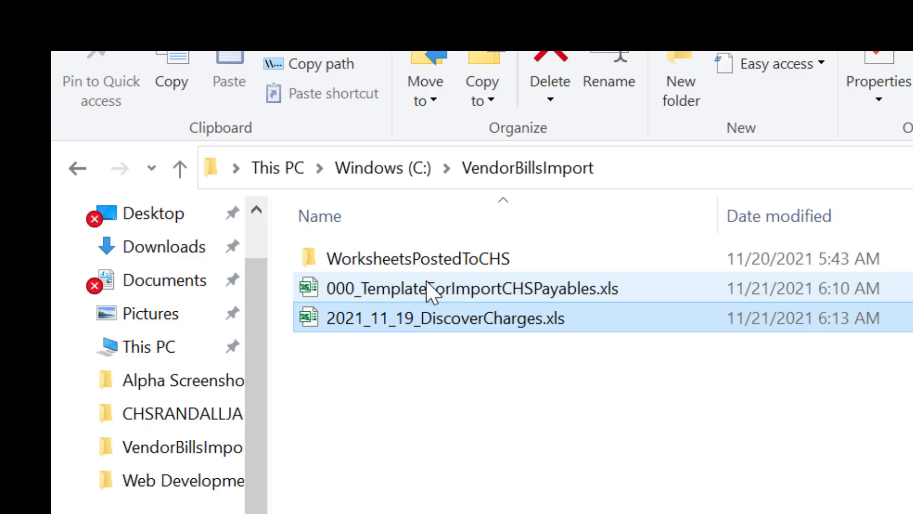
- Look at 000_TemplateForImportCHSPayables.xls in the VendorBillsImport folder and open 2021_11_19_DiscoverCharges.xls in Excel
{"action": "left_click", "coordinate": [438, 289]}
{"action": "double_click", "coordinate": [438, 289]}
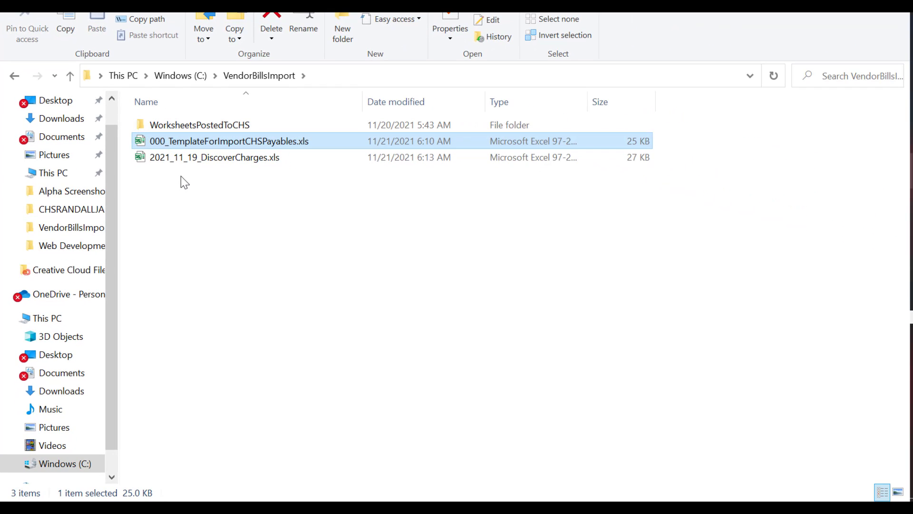
{"action": "left_click", "coordinate": [203, 161]}
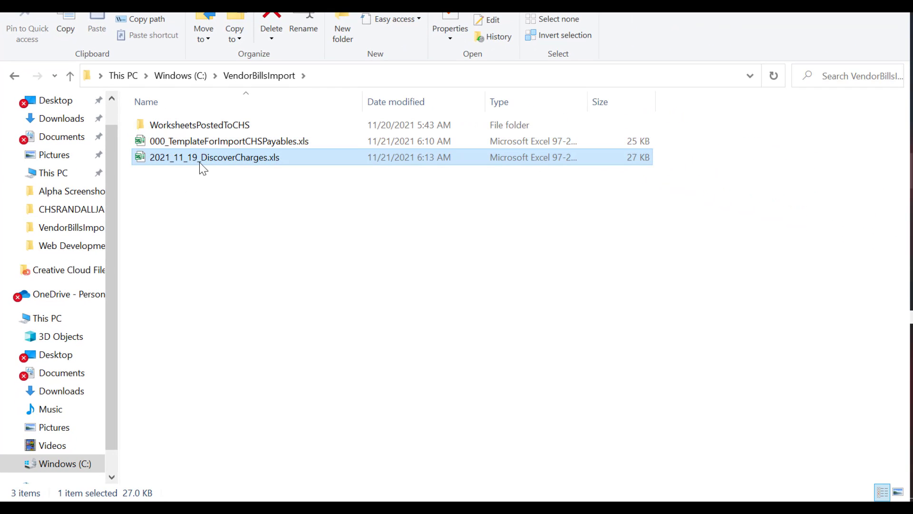
{"action": "double_click", "coordinate": [203, 162]}
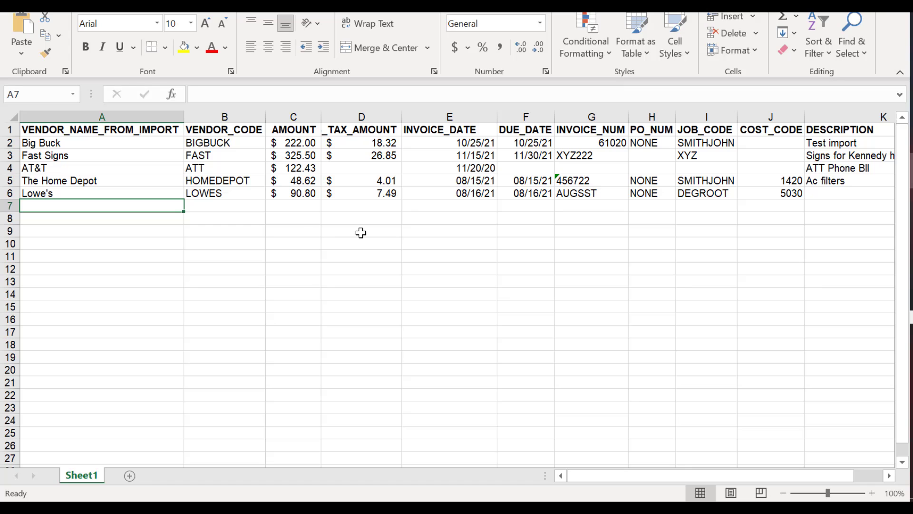
- Examine the INVOICE_NUM column and check whether Big Buck's entry in cell G2 begins with an apostrophe
{"action": "left_click", "coordinate": [592, 114]}
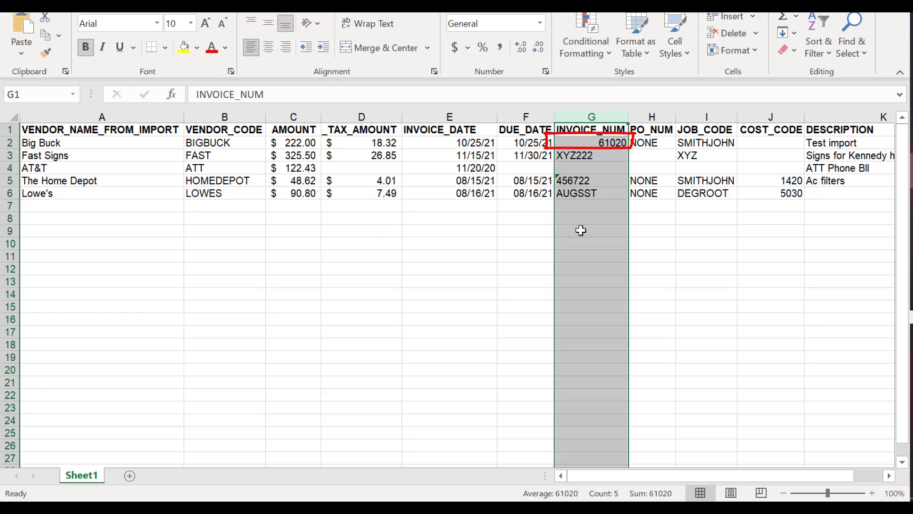
{"action": "left_click", "coordinate": [608, 147]}
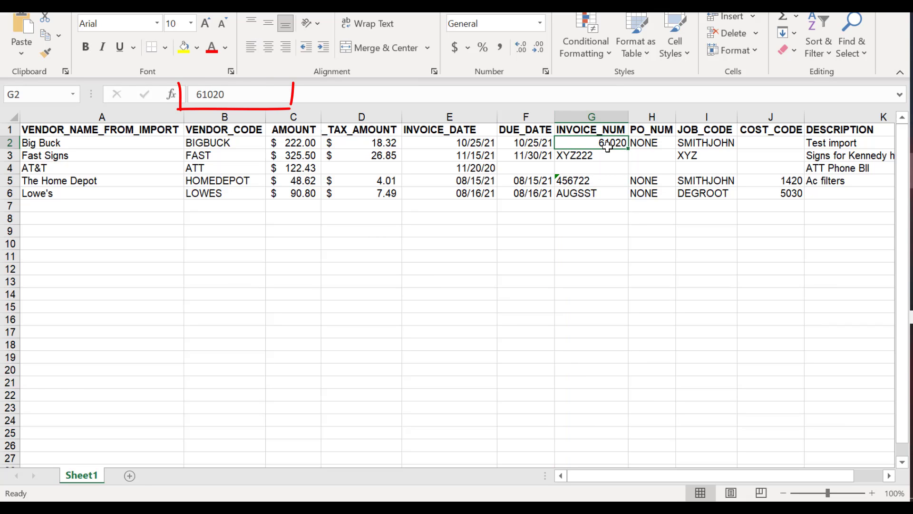
{"action": "left_click", "coordinate": [199, 95]}
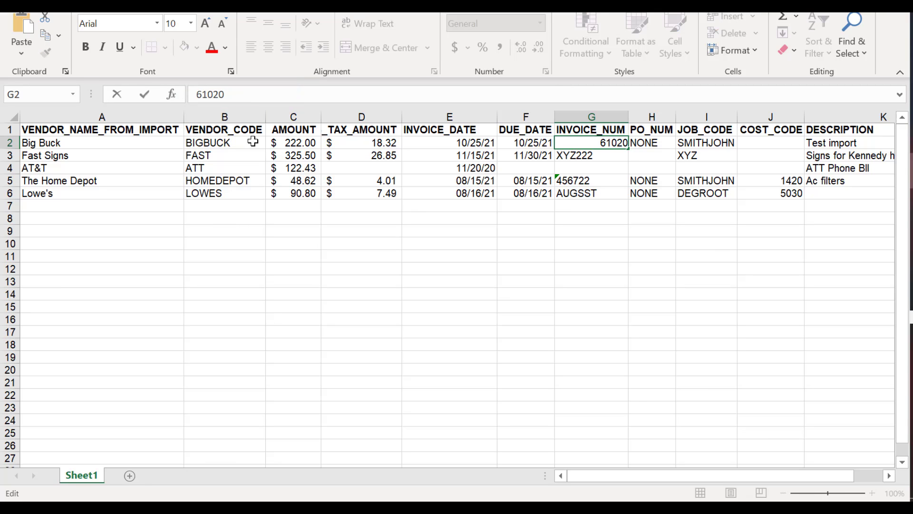
{"action": "left_click", "coordinate": [575, 206]}
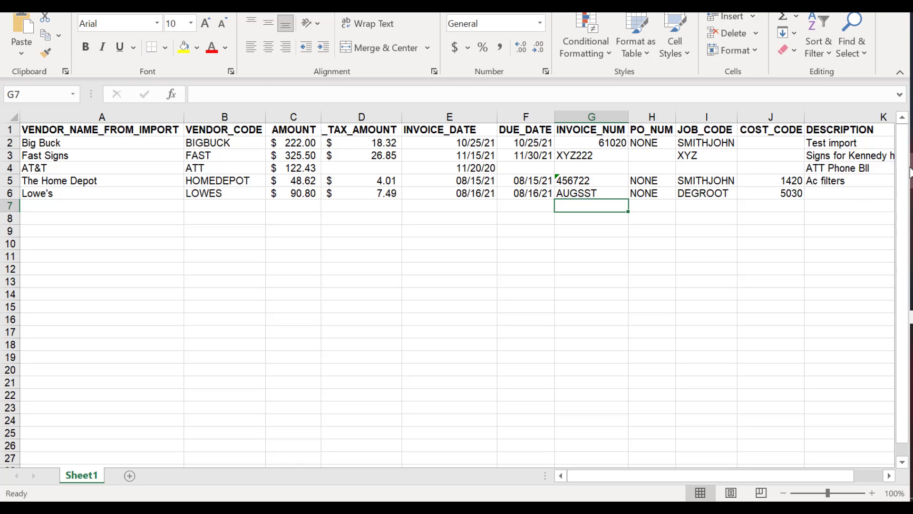
- Switch to CHS and upload 2021_11_19_DiscoverCharges.xls into the payables holding table through the Import From Excel window
{"action": "key", "text": "alt+Tab"}
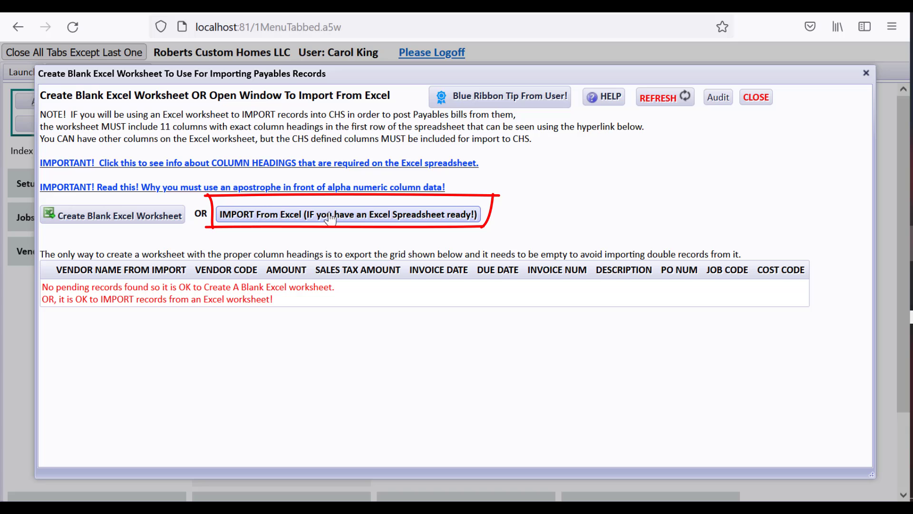
{"action": "left_click", "coordinate": [420, 220]}
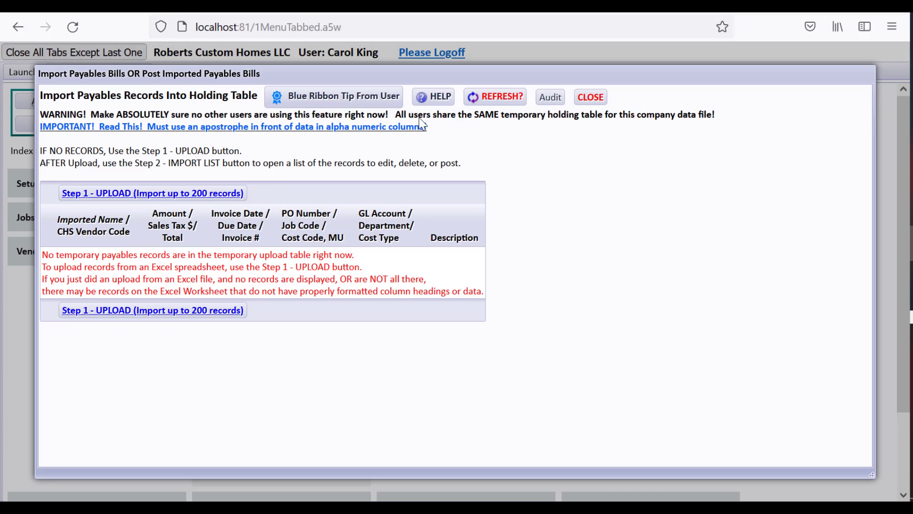
{"action": "left_click", "coordinate": [215, 194]}
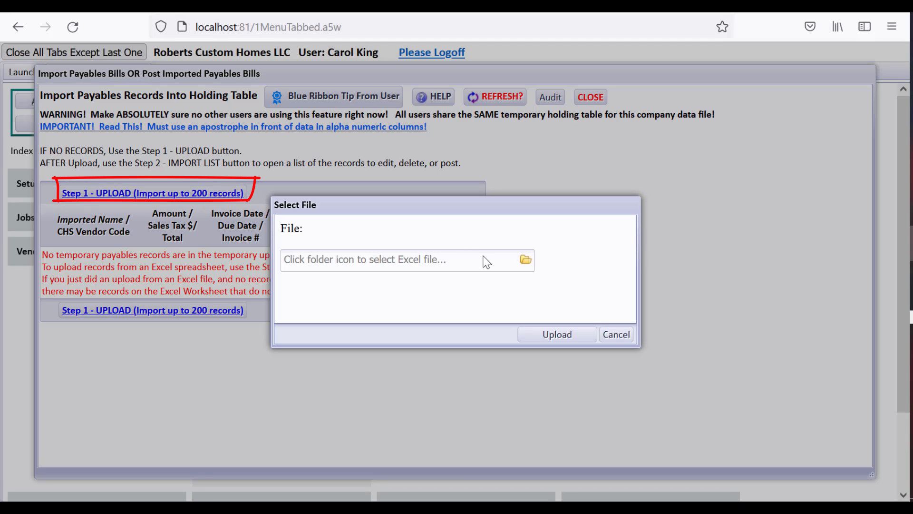
{"action": "left_click", "coordinate": [486, 262]}
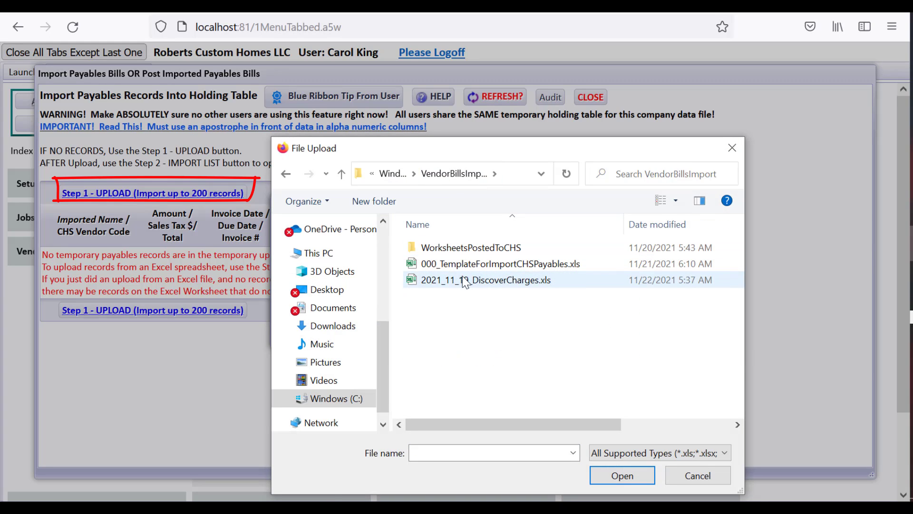
{"action": "double_click", "coordinate": [437, 283]}
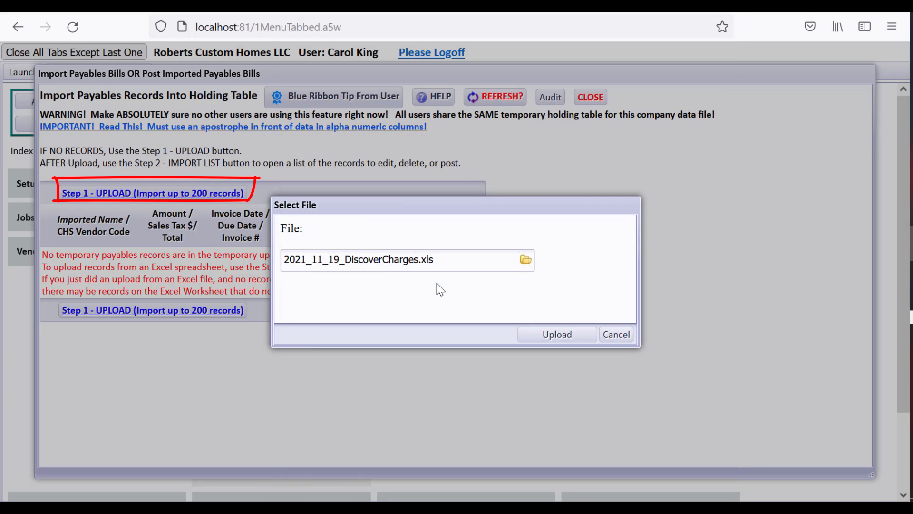
{"action": "left_click", "coordinate": [540, 333]}
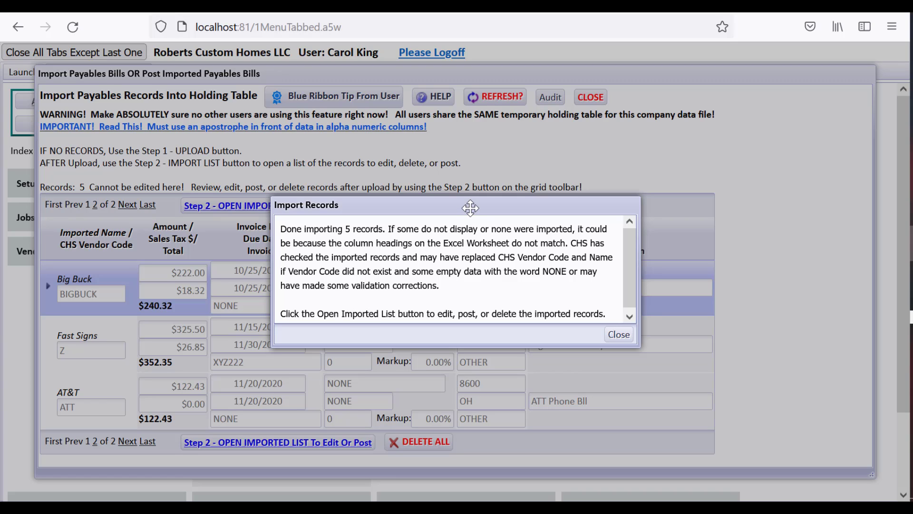
- Dismiss the import message and open the imported list for editing or posting
{"action": "left_click_drag", "start_coordinate": [471, 209], "coordinate": [547, 209]}
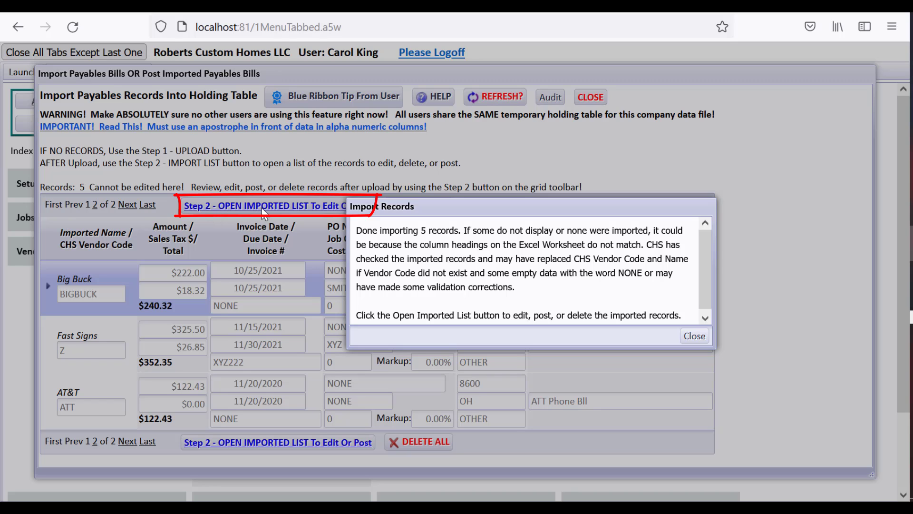
{"action": "left_click", "coordinate": [692, 336]}
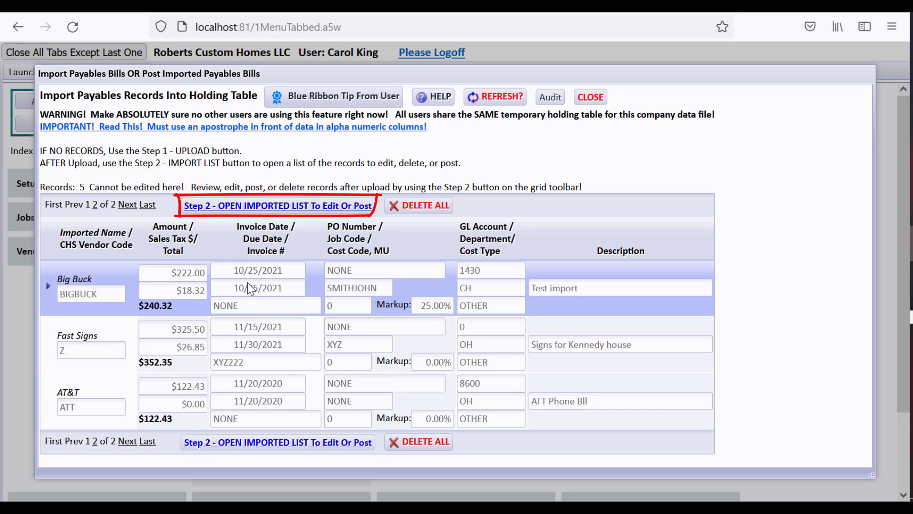
{"action": "left_click", "coordinate": [241, 205]}
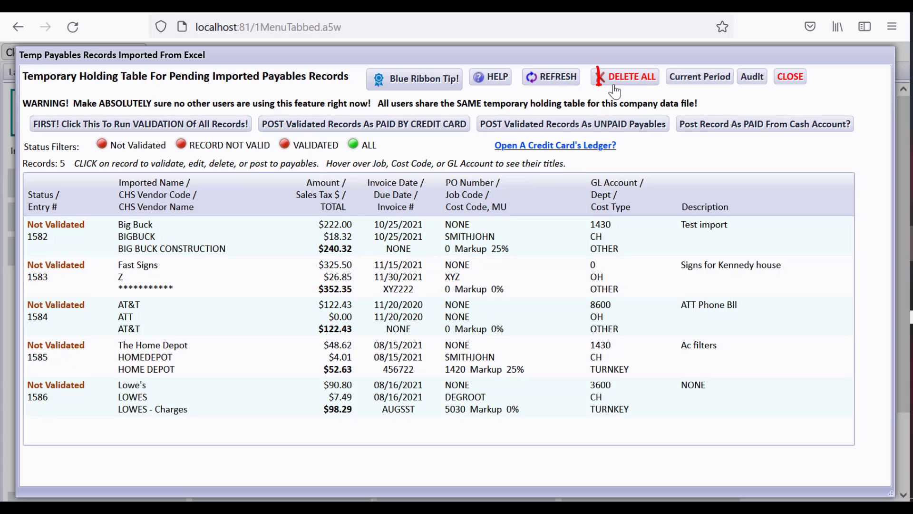
- Delete all pending imported payables records from the temporary holding table
{"action": "left_click", "coordinate": [628, 77]}
{"action": "left_click", "coordinate": [421, 314]}
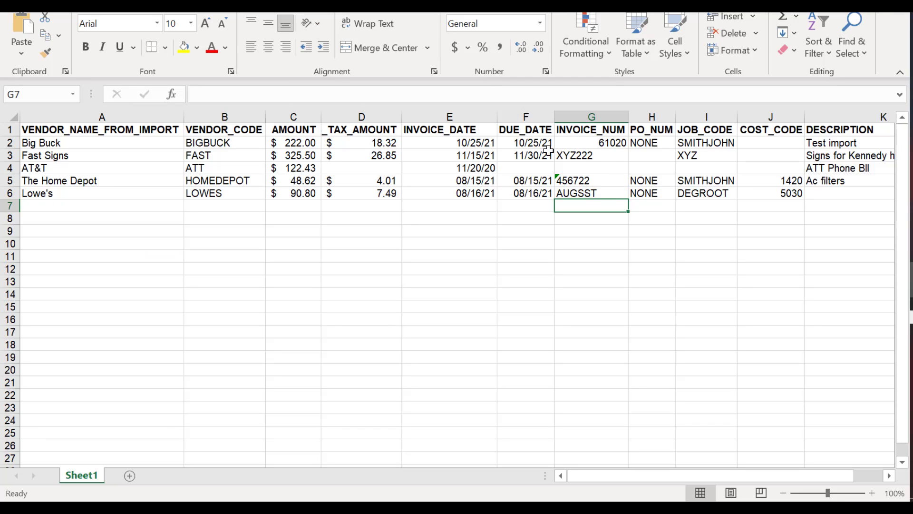
- Add an apostrophe in front of Big Buck's invoice number 61020 in cell G2
{"action": "left_click", "coordinate": [604, 143]}
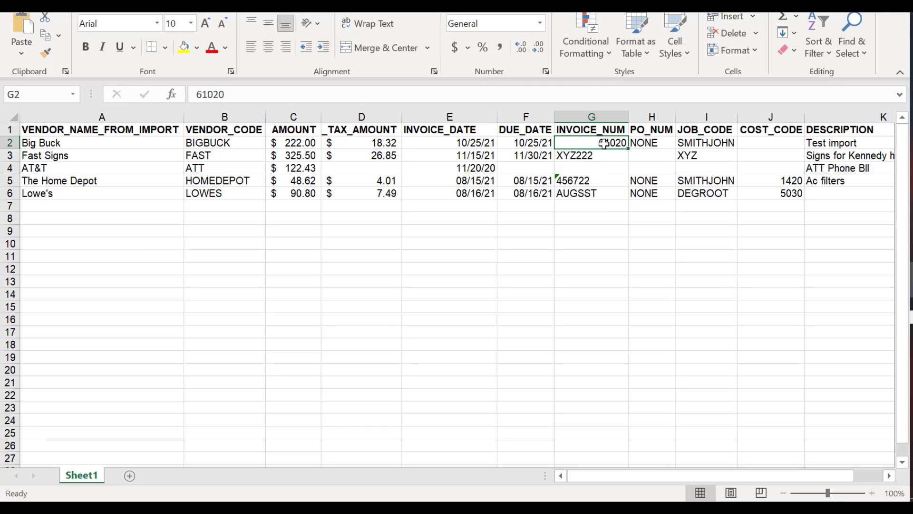
{"action": "left_click", "coordinate": [198, 95]}
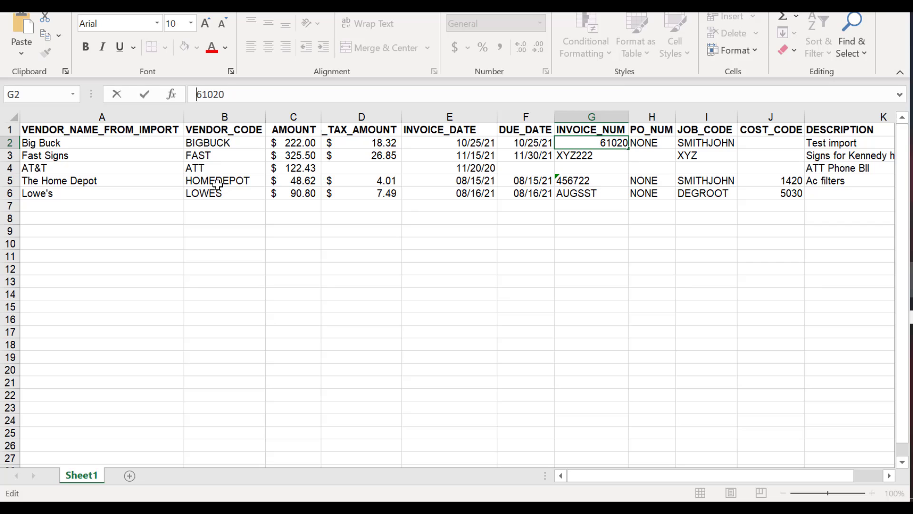
{"action": "type", "text": "'"}
{"action": "left_click", "coordinate": [285, 211]}
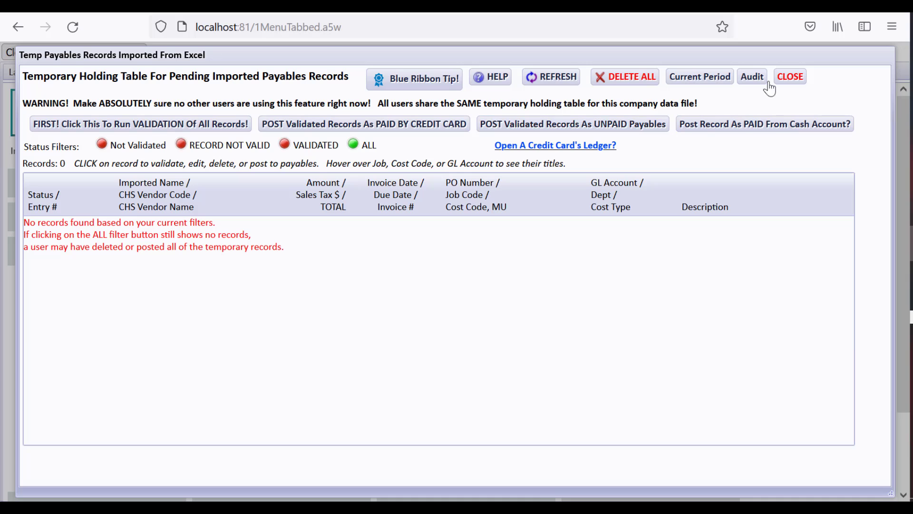
- Switch to CHS, upload 2021_11_19_DiscoverCharges.xls into the payables holding table again, and open the imported list for editing or posting
{"action": "left_click", "coordinate": [787, 77]}
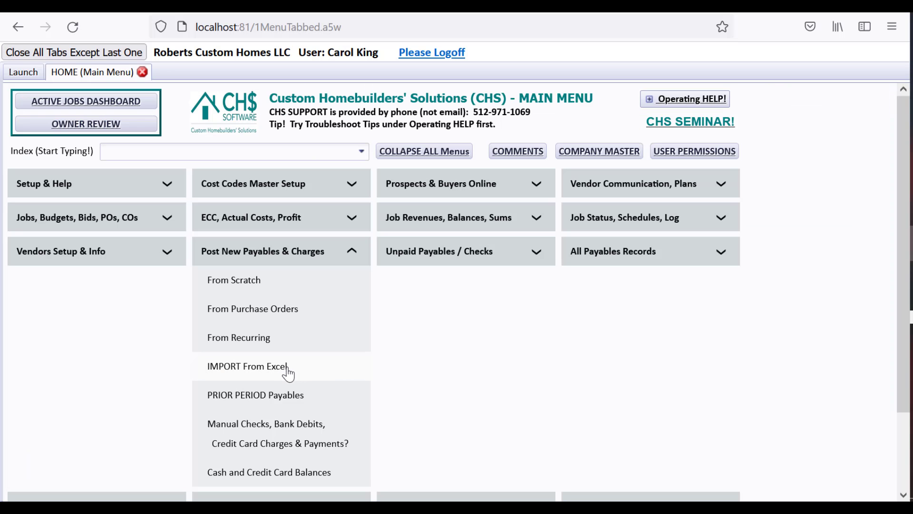
{"action": "left_click", "coordinate": [283, 373]}
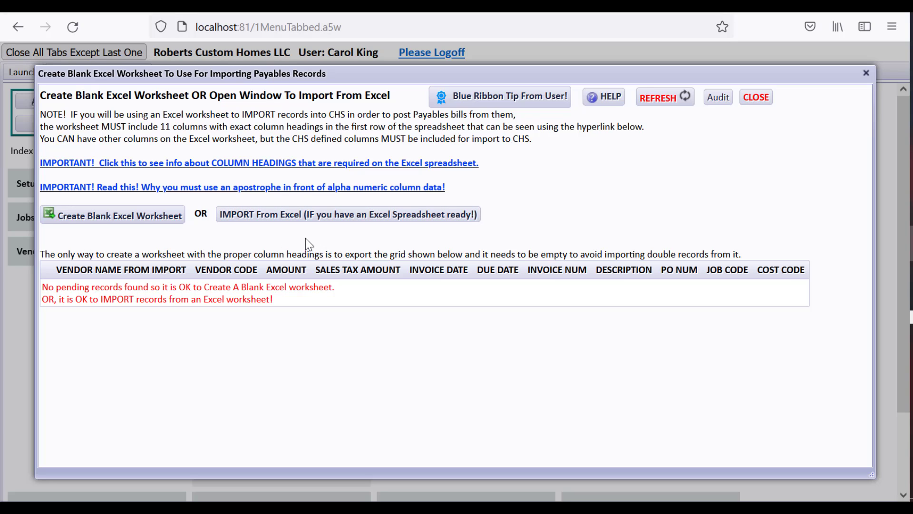
{"action": "left_click", "coordinate": [271, 217]}
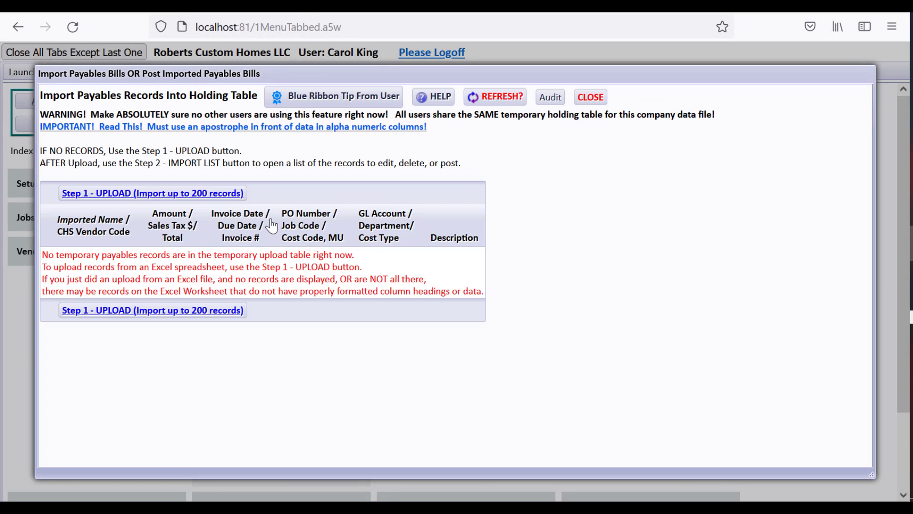
{"action": "left_click", "coordinate": [240, 193]}
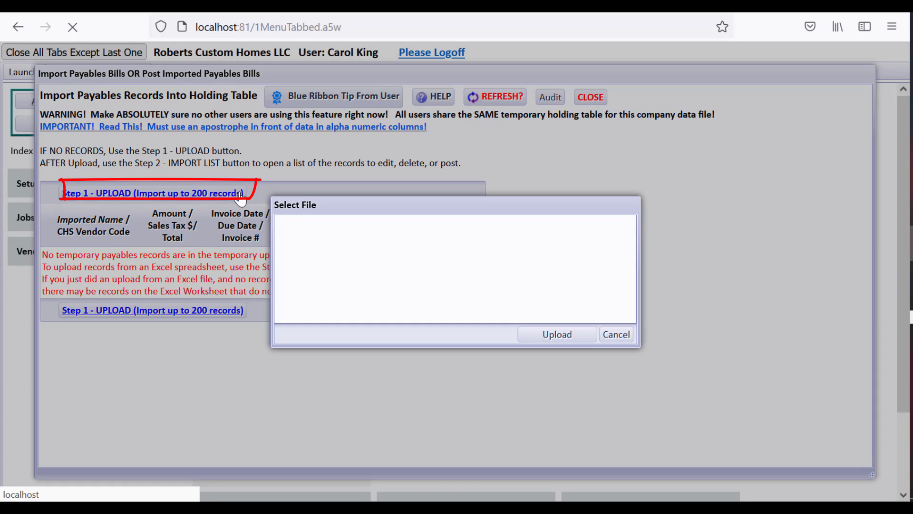
{"action": "left_click", "coordinate": [489, 261]}
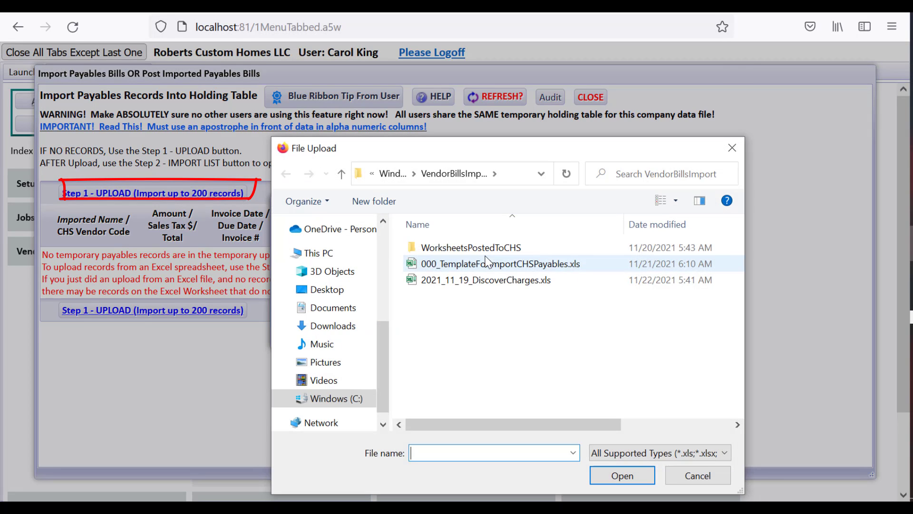
{"action": "double_click", "coordinate": [486, 280]}
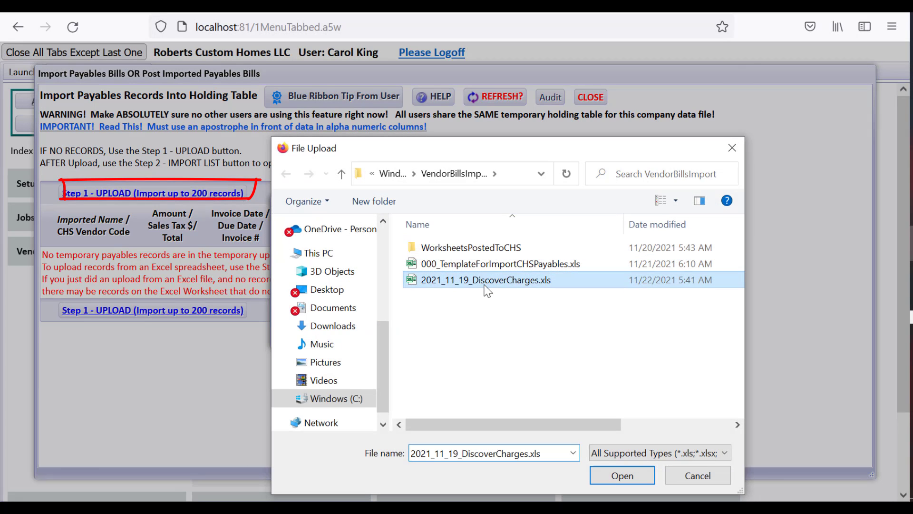
{"action": "left_click", "coordinate": [557, 334]}
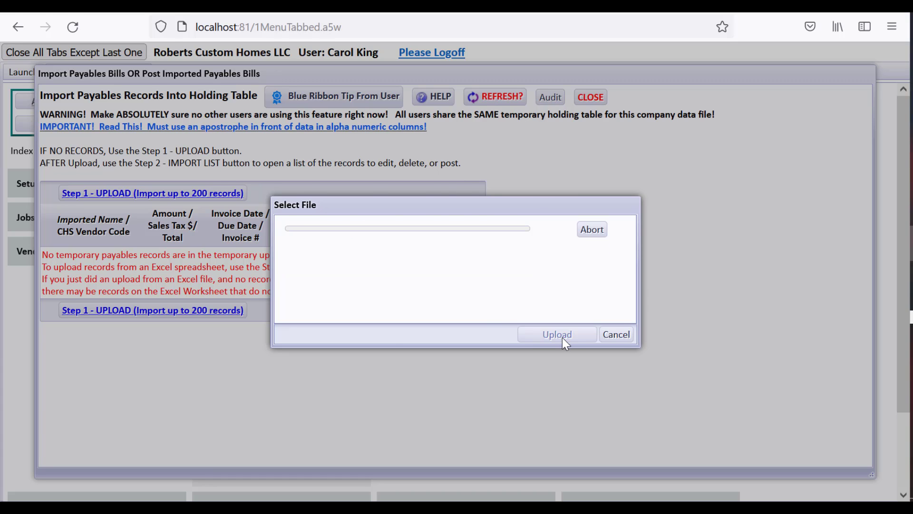
{"action": "left_click", "coordinate": [618, 391]}
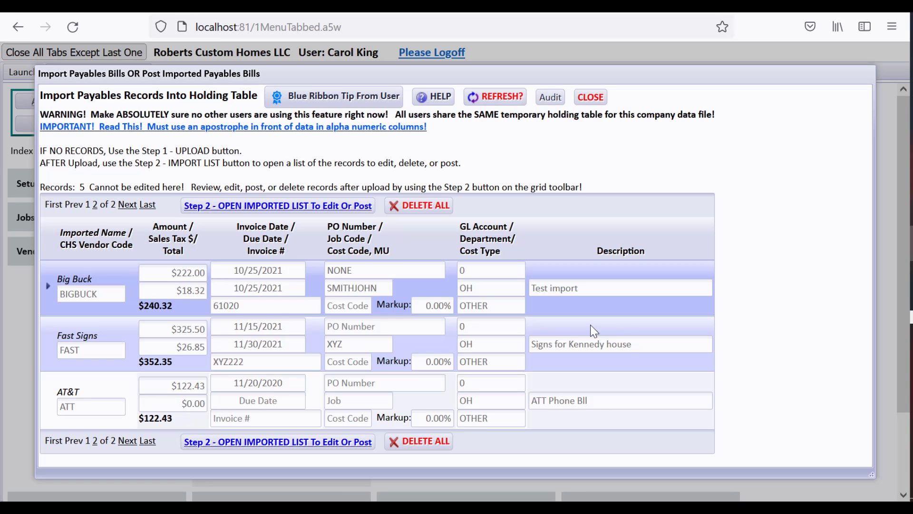
{"action": "left_click", "coordinate": [326, 205]}
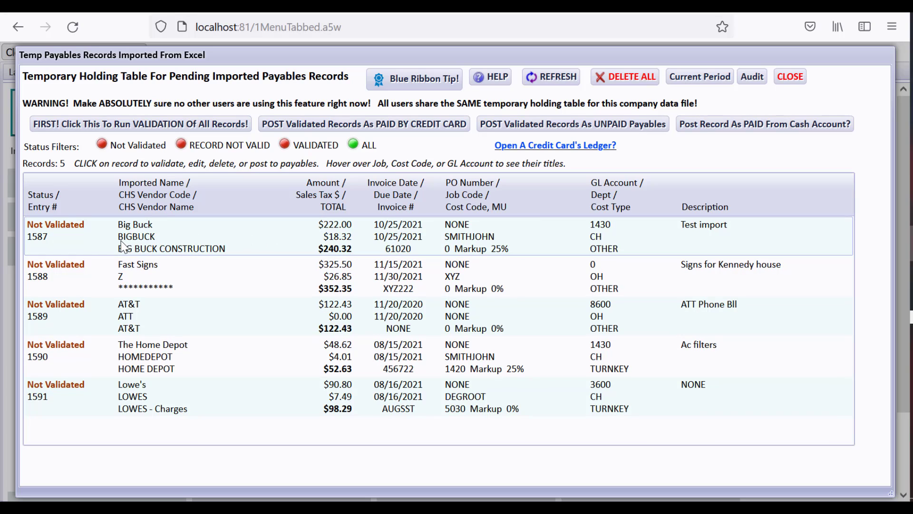
- Check the job and GL account titles of the imported records, and view the AT&T bill's details without posting it
{"action": "mouse_move", "coordinate": [464, 237]}
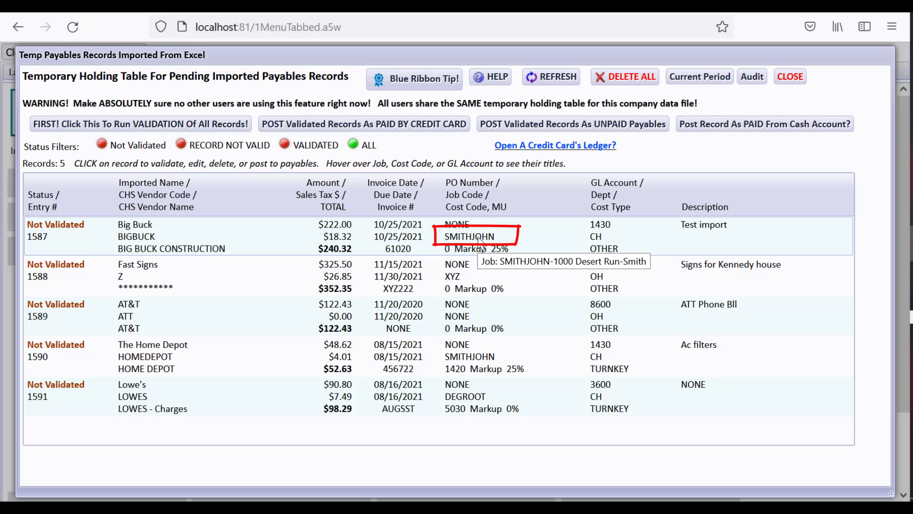
{"action": "mouse_move", "coordinate": [602, 231]}
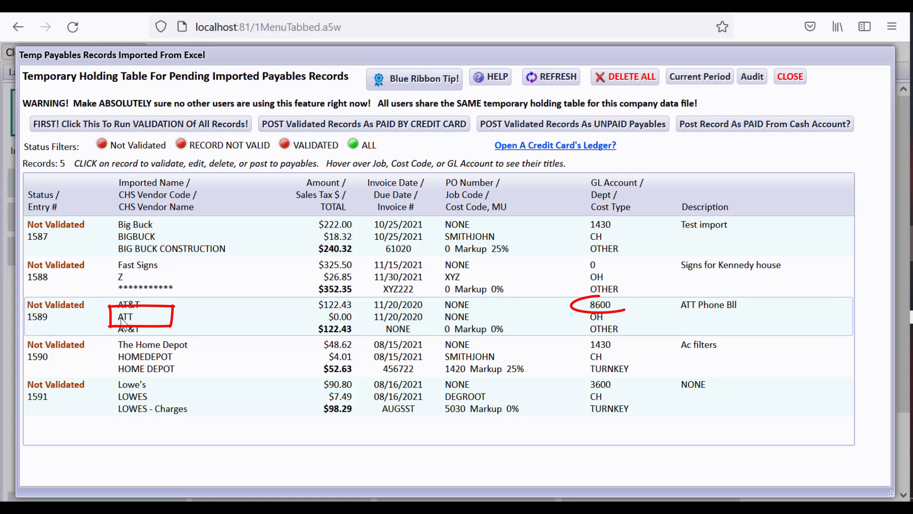
{"action": "mouse_move", "coordinate": [603, 309]}
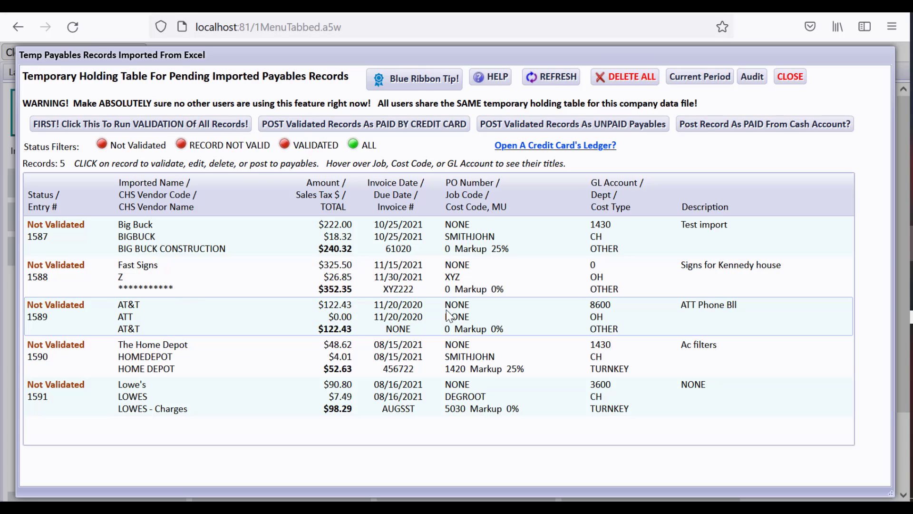
{"action": "left_click", "coordinate": [542, 330]}
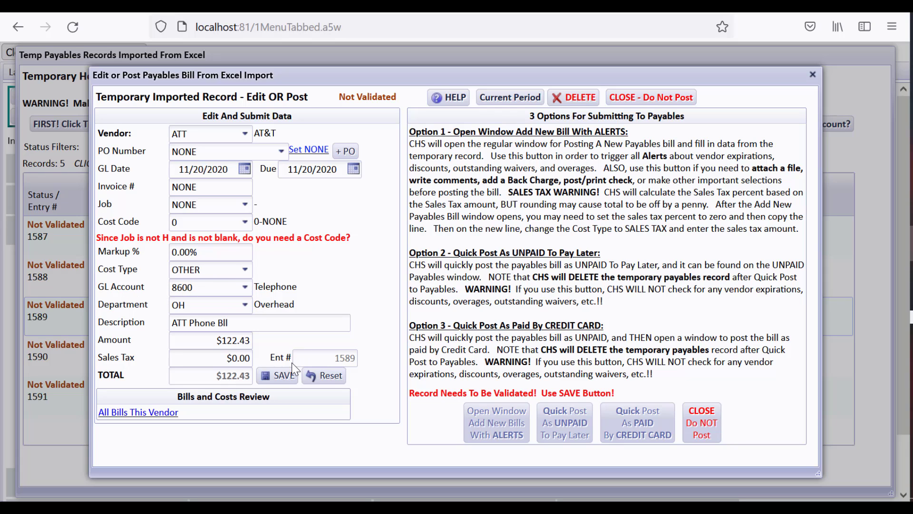
{"action": "left_click", "coordinate": [702, 425]}
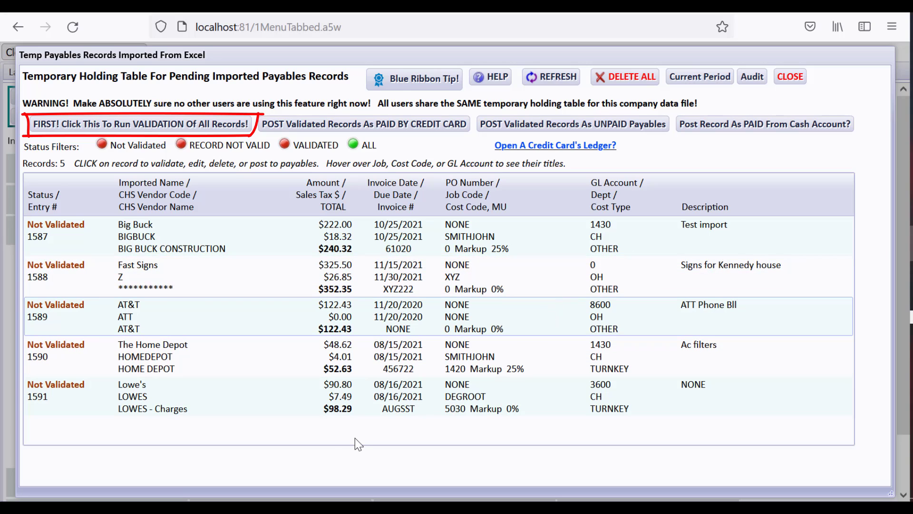
- Run validation on all imported payables records and review the resulting statuses in the holding table
{"action": "left_click", "coordinate": [226, 126]}
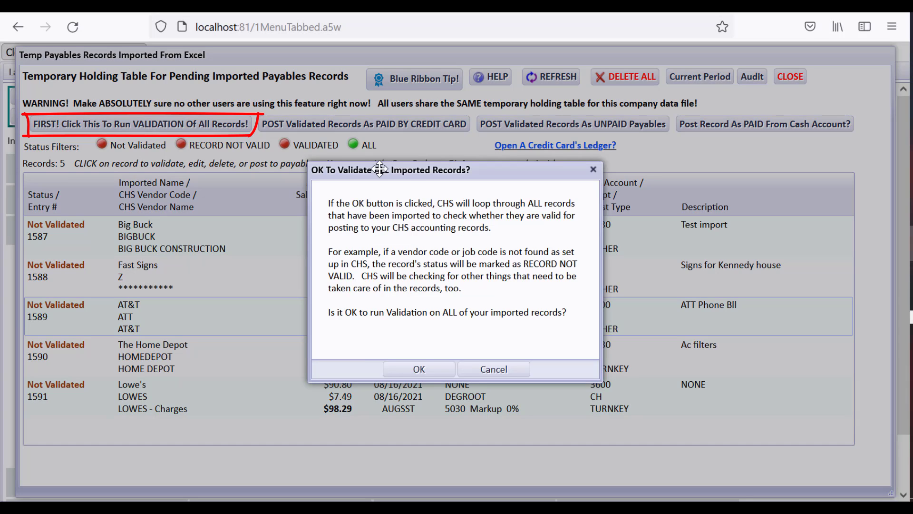
{"action": "left_click", "coordinate": [432, 369]}
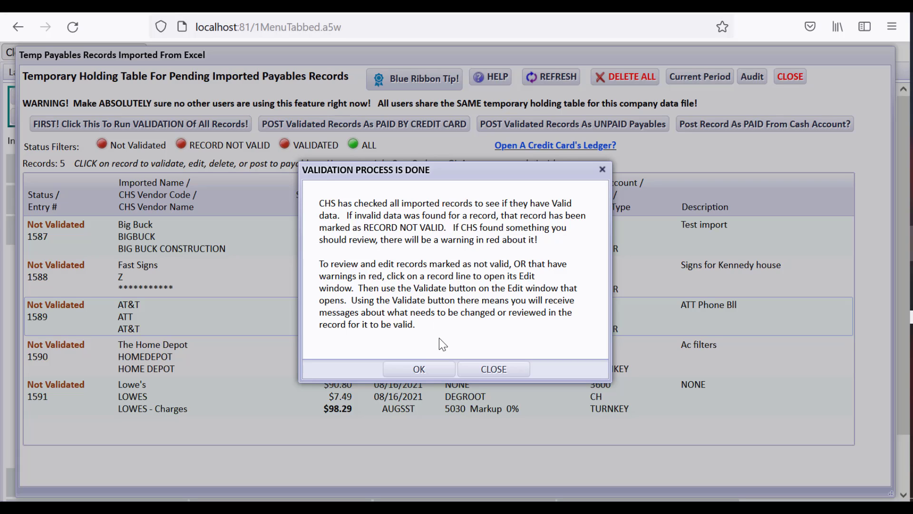
{"action": "left_click", "coordinate": [432, 370]}
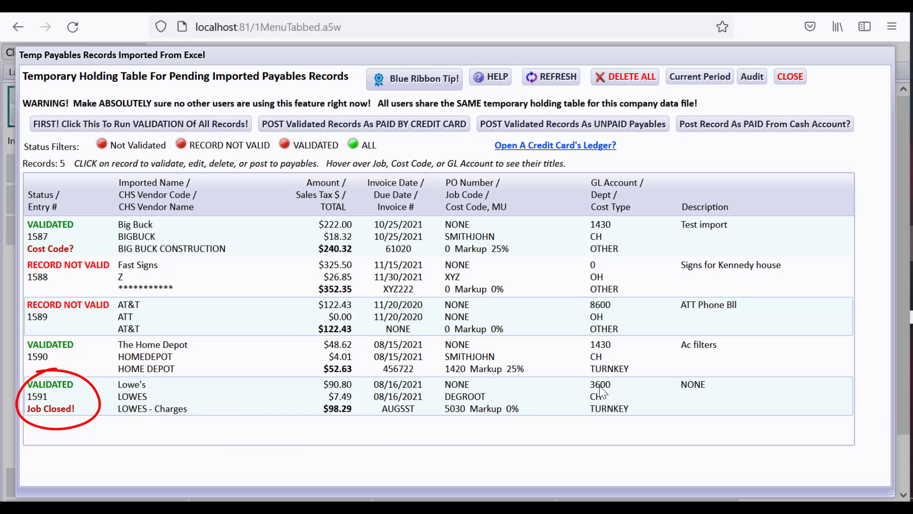
{"action": "mouse_move", "coordinate": [607, 390]}
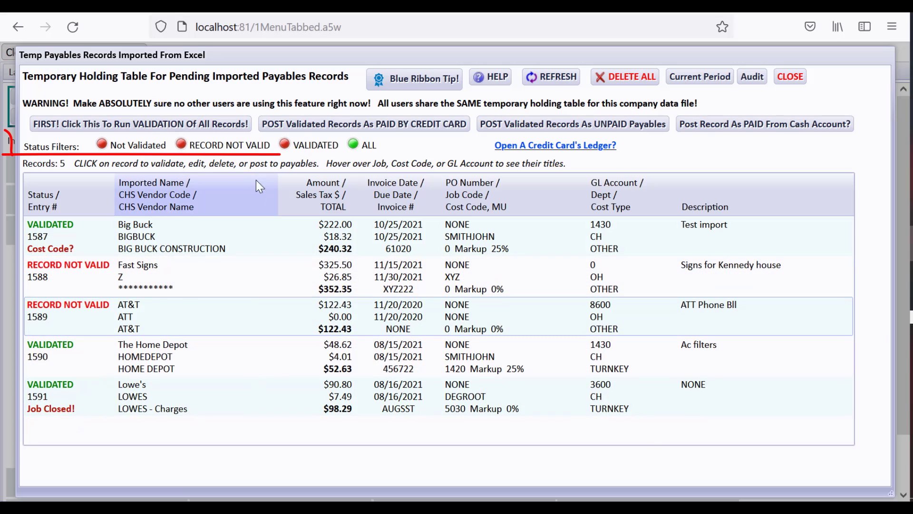
- Filter the holding table by the VALIDATED, RECORD NOT VALID and Not Validated statuses in turn
{"action": "left_click", "coordinate": [285, 145]}
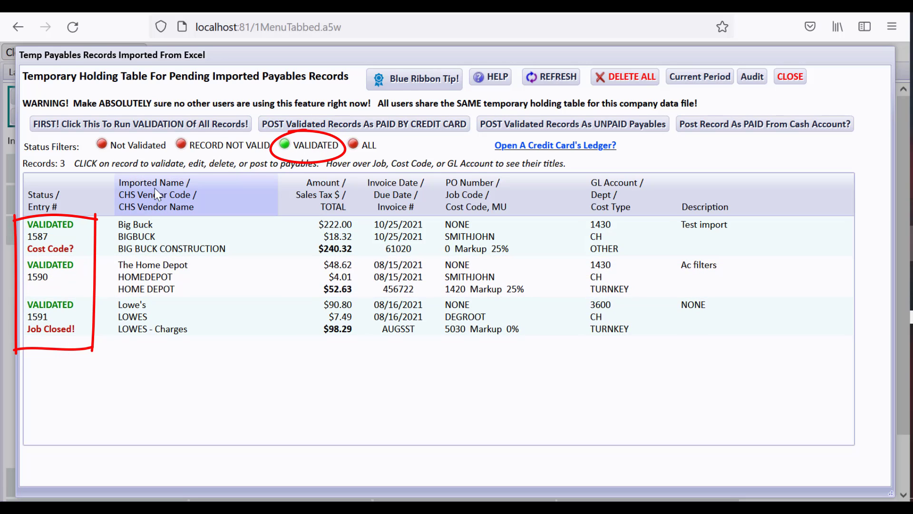
{"action": "left_click", "coordinate": [182, 144]}
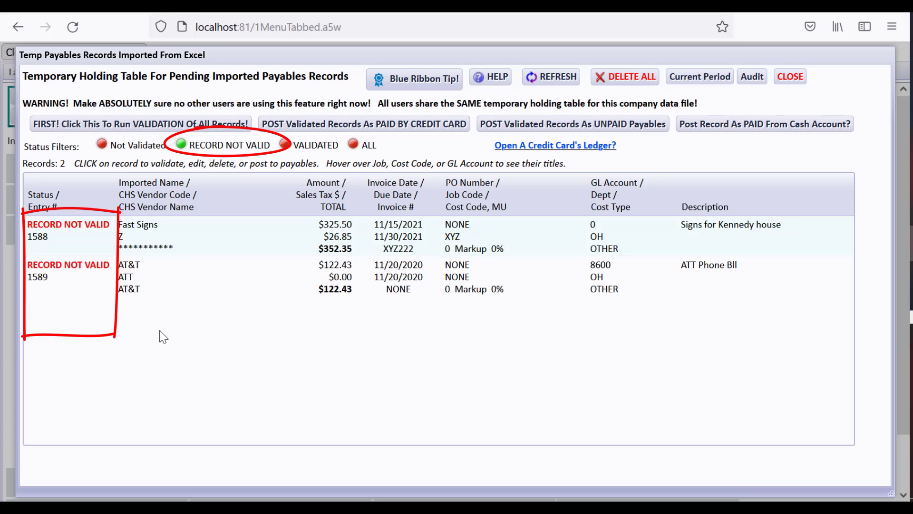
{"action": "left_click", "coordinate": [103, 144]}
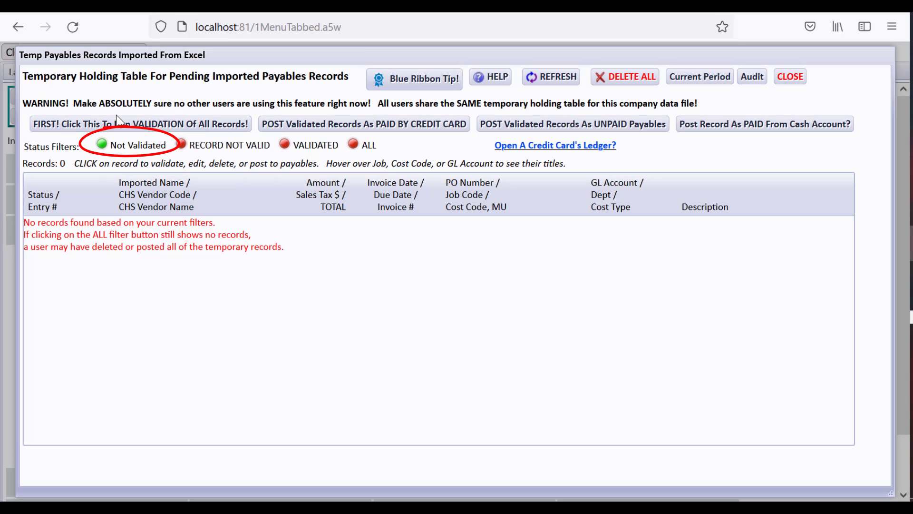
- Filter for records marked RECORD NOT VALID, open the Fast Signs bill, try saving it, and set its vendor to FASTSIGN
{"action": "left_click", "coordinate": [183, 145]}
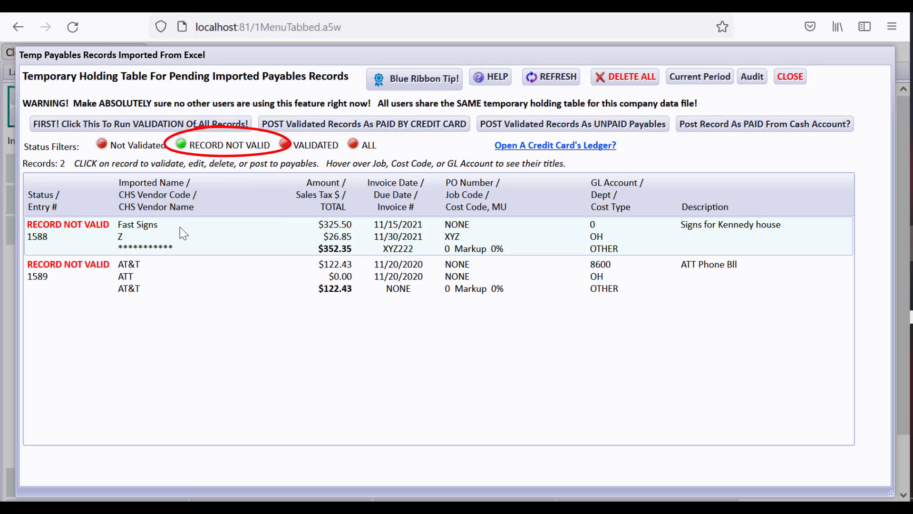
{"action": "left_click", "coordinate": [131, 224]}
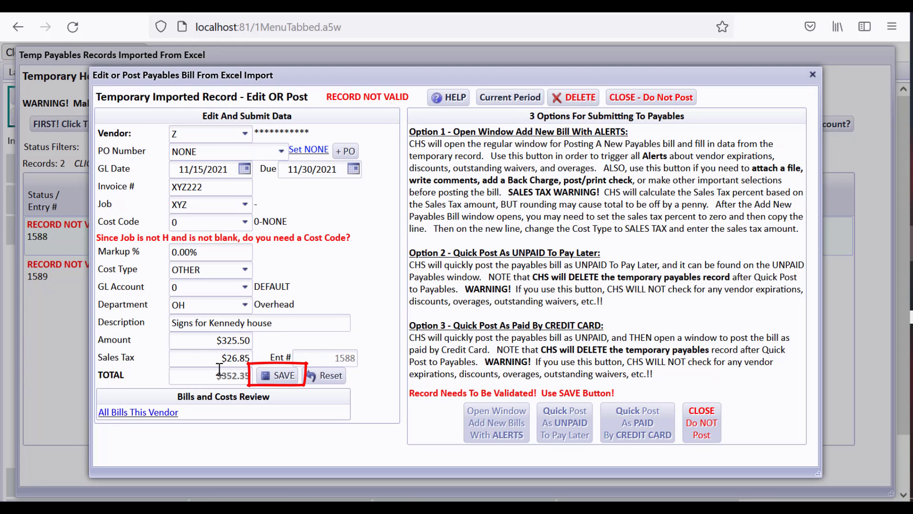
{"action": "left_click", "coordinate": [285, 375]}
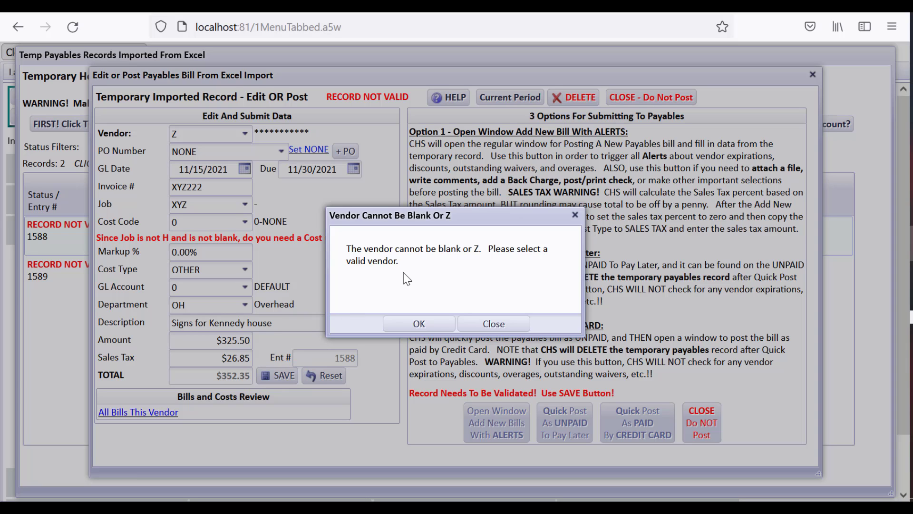
{"action": "left_click", "coordinate": [479, 327]}
{"action": "left_click", "coordinate": [207, 136]}
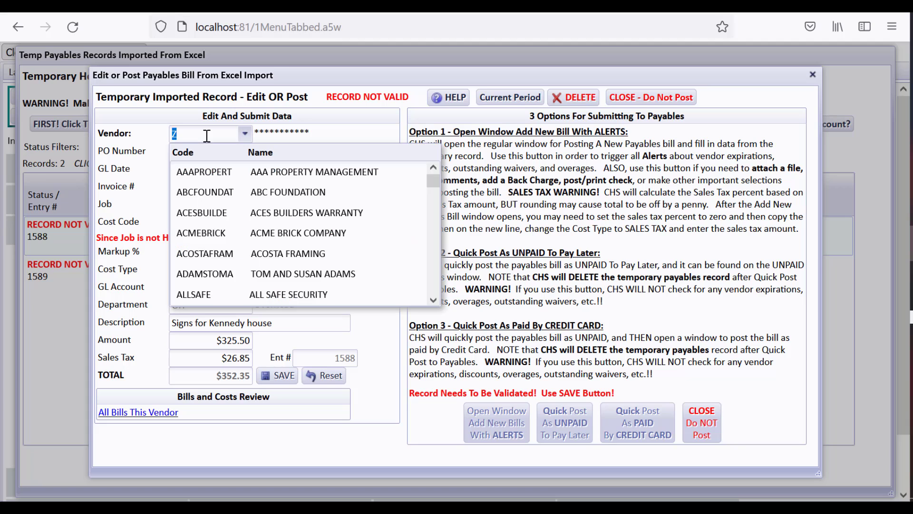
{"action": "type", "text": "fas"}
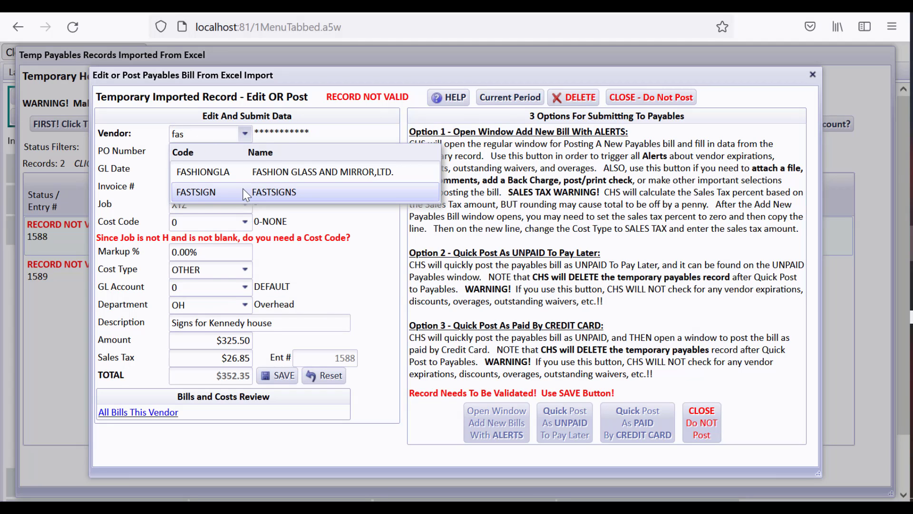
{"action": "left_click", "coordinate": [196, 192]}
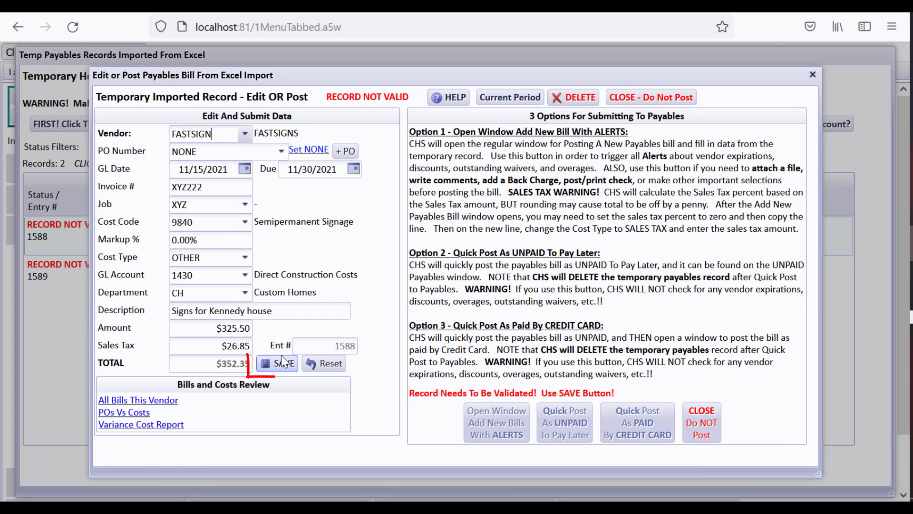
- Try saving the Fast Signs bill, set its job to 02KENNEDY, and save the record to validate it
{"action": "left_click", "coordinate": [281, 361]}
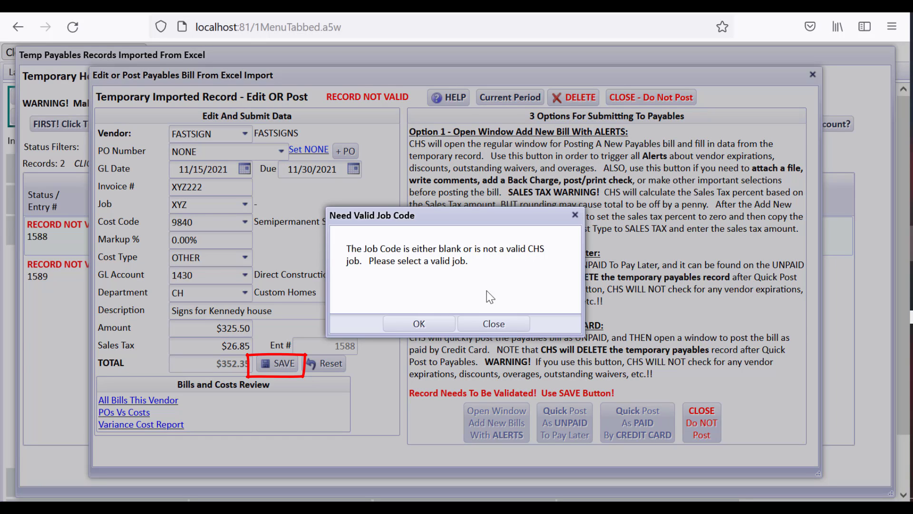
{"action": "left_click", "coordinate": [419, 324]}
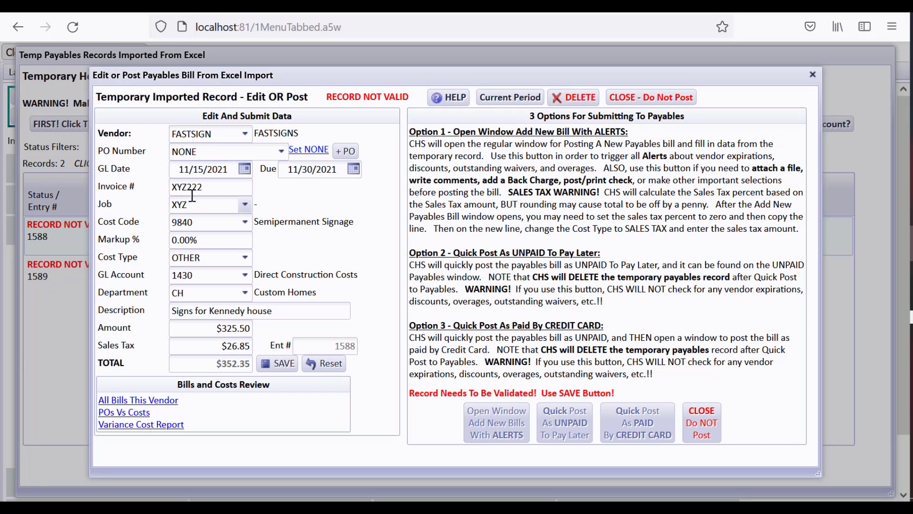
{"action": "left_click", "coordinate": [241, 205]}
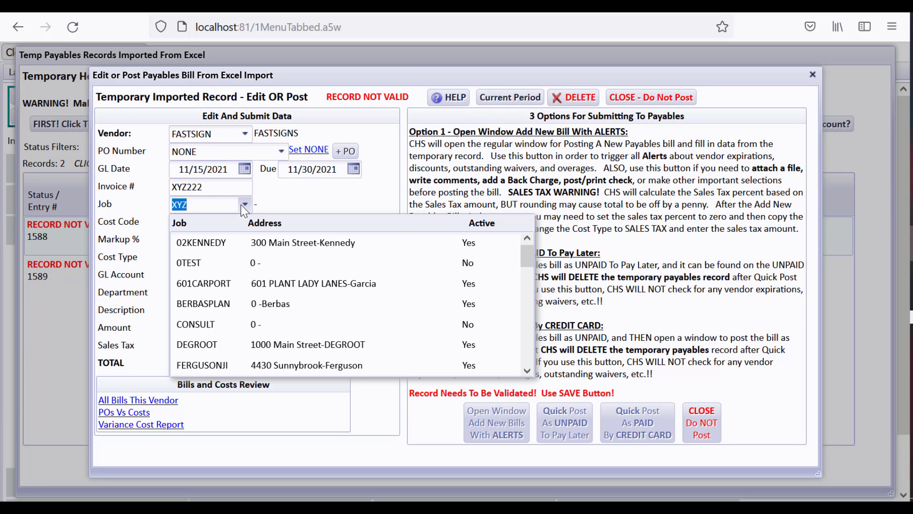
{"action": "left_click", "coordinate": [281, 241]}
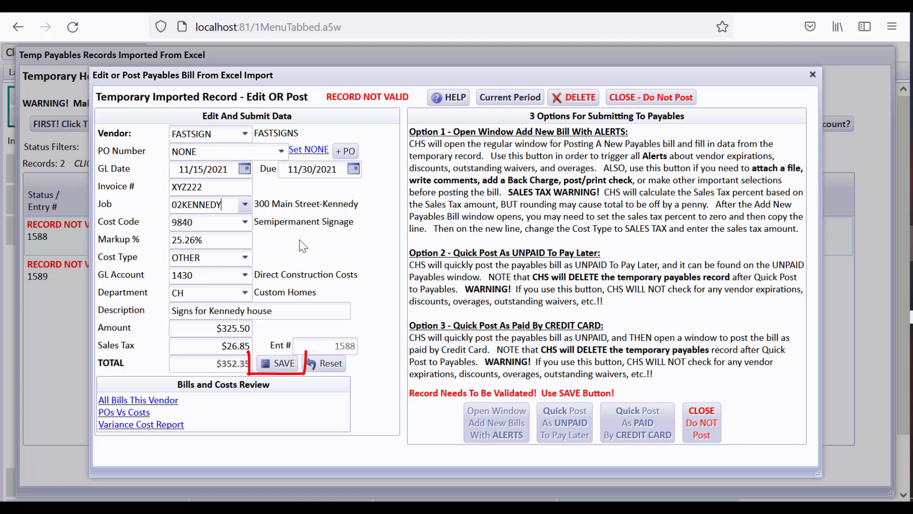
{"action": "left_click", "coordinate": [285, 365]}
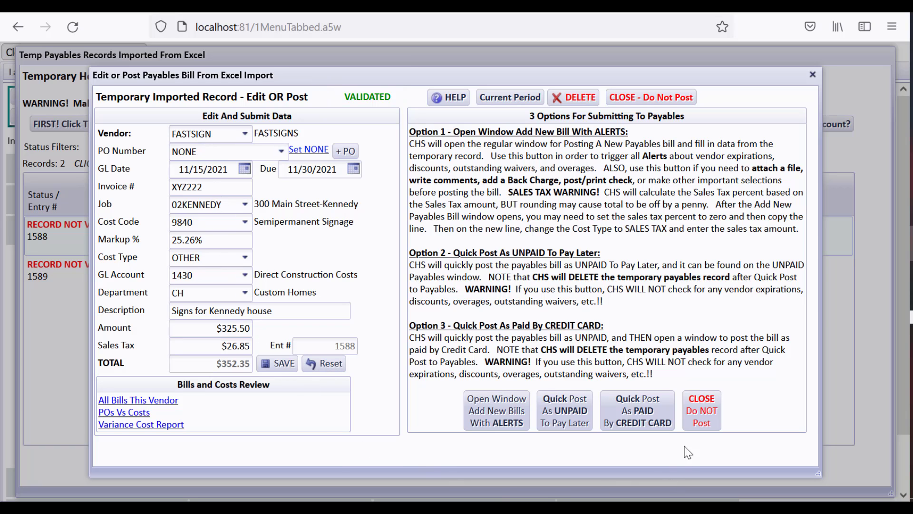
- Open the AT&T bill marked RECORD NOT VALID, try saving it, and review the current accounting period settings
{"action": "left_click", "coordinate": [703, 412]}
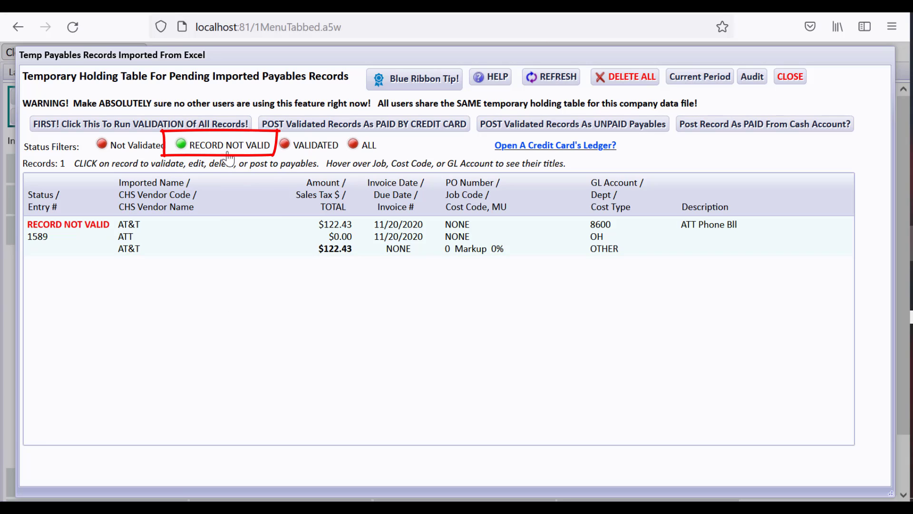
{"action": "left_click", "coordinate": [224, 251]}
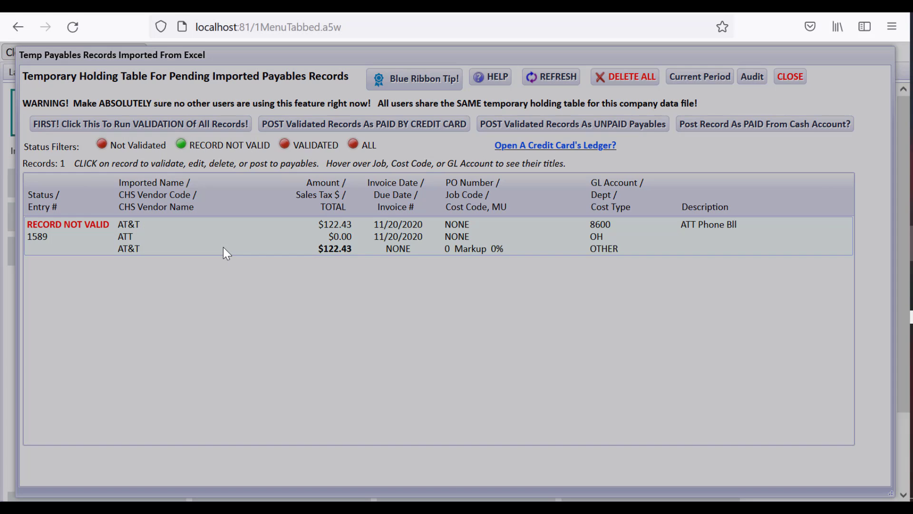
{"action": "left_click", "coordinate": [283, 372]}
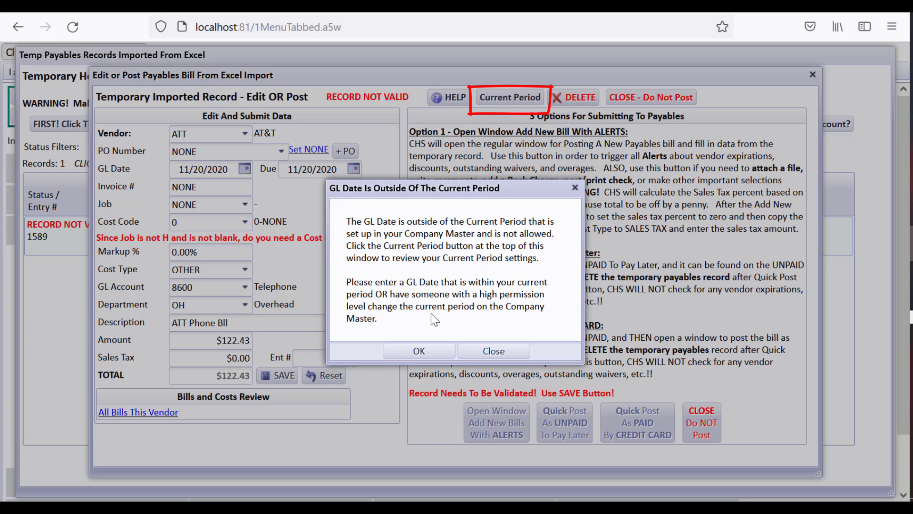
{"action": "left_click", "coordinate": [434, 348]}
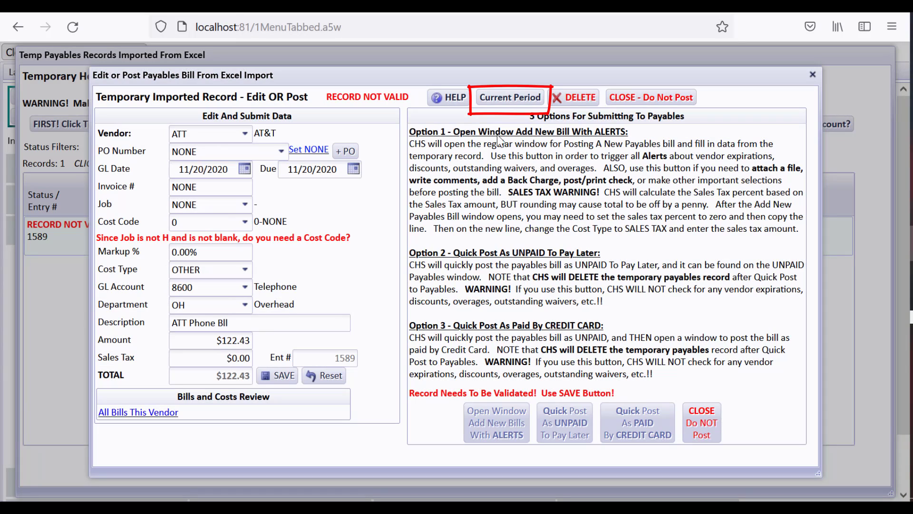
{"action": "left_click", "coordinate": [503, 105]}
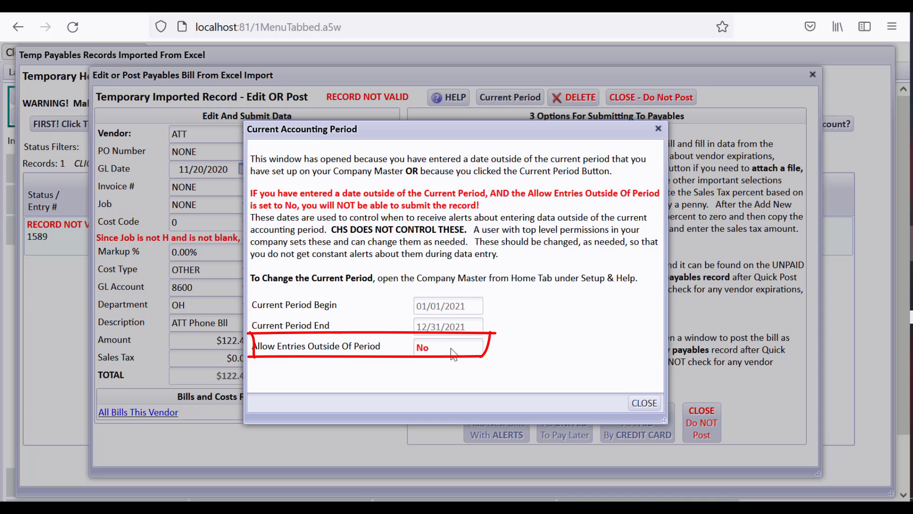
{"action": "left_click", "coordinate": [643, 403]}
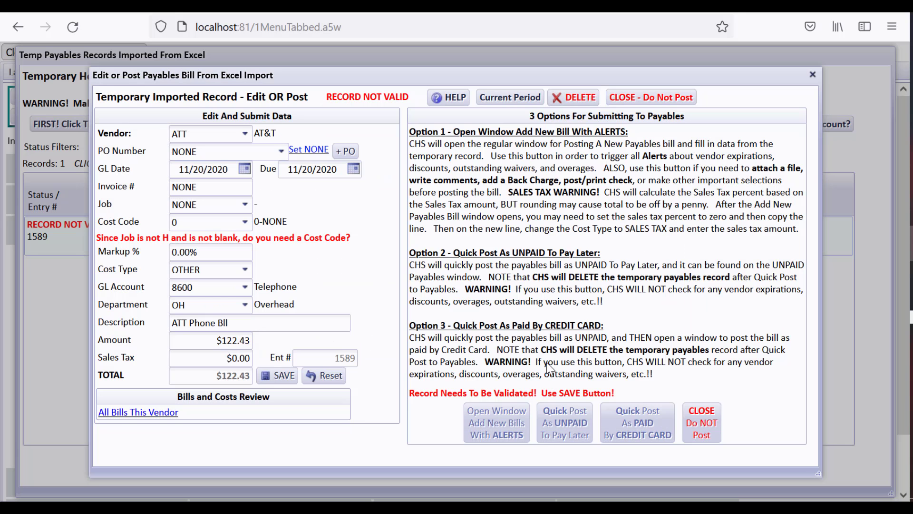
- Set both the GL date and the due date of the AT&T bill to today's date, 11/22/2021
{"action": "left_click", "coordinate": [247, 167]}
{"action": "left_click", "coordinate": [310, 191]}
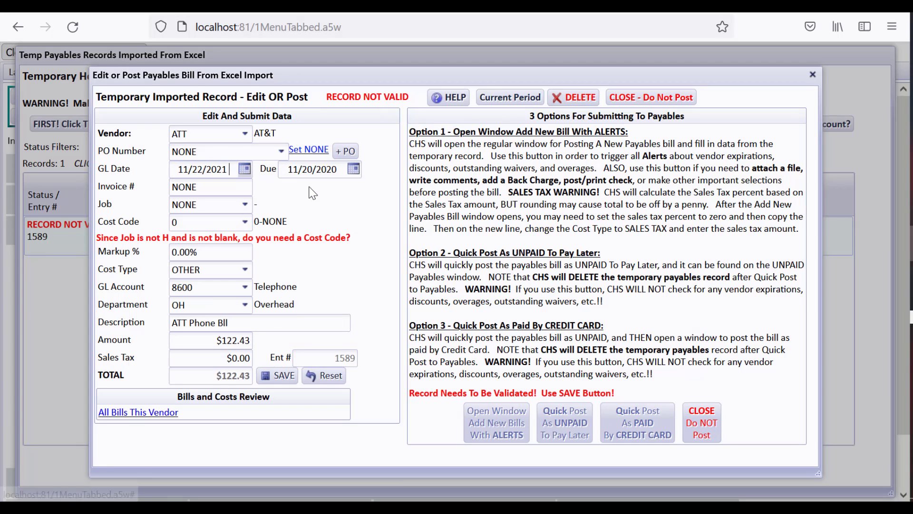
{"action": "left_click", "coordinate": [355, 170]}
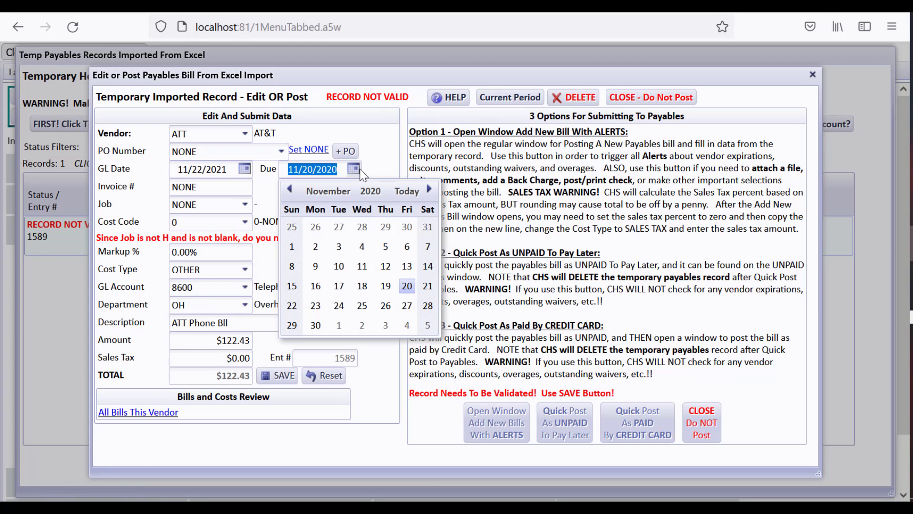
{"action": "left_click", "coordinate": [407, 191]}
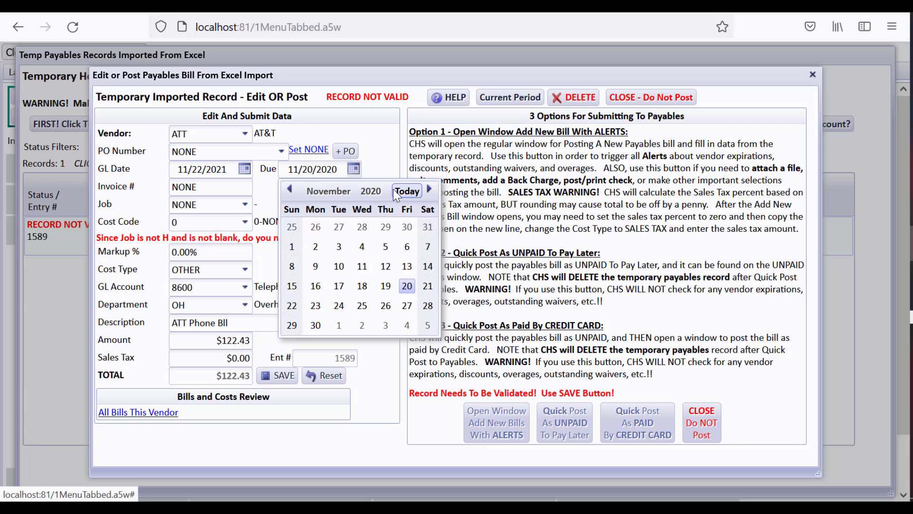
- Try saving the AT&T bill, and set its invoice number to 112221
{"action": "left_click", "coordinate": [291, 375]}
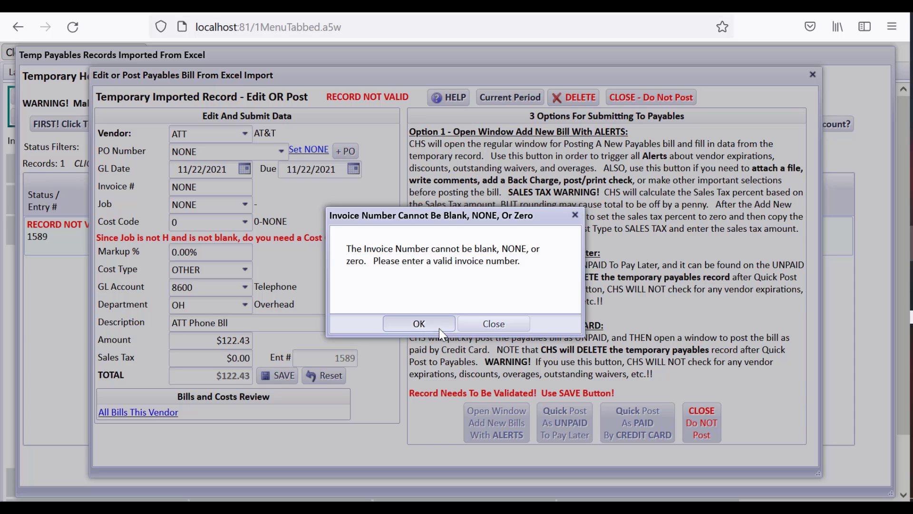
{"action": "left_click", "coordinate": [418, 324]}
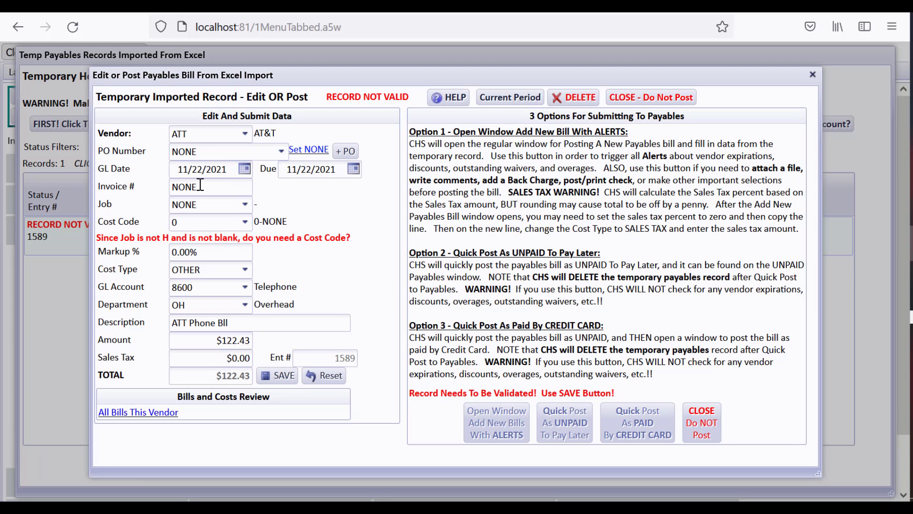
{"action": "double_click", "coordinate": [199, 186]}
{"action": "type", "text": "112221"}
{"action": "key", "text": "Tab"}
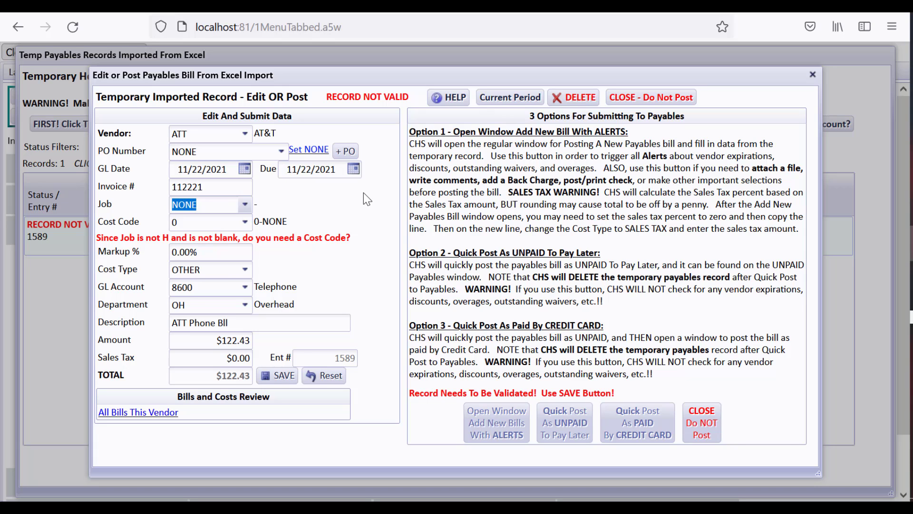
- Try saving the AT&T bill again, and set its job to H, the overhead job
{"action": "left_click", "coordinate": [278, 376]}
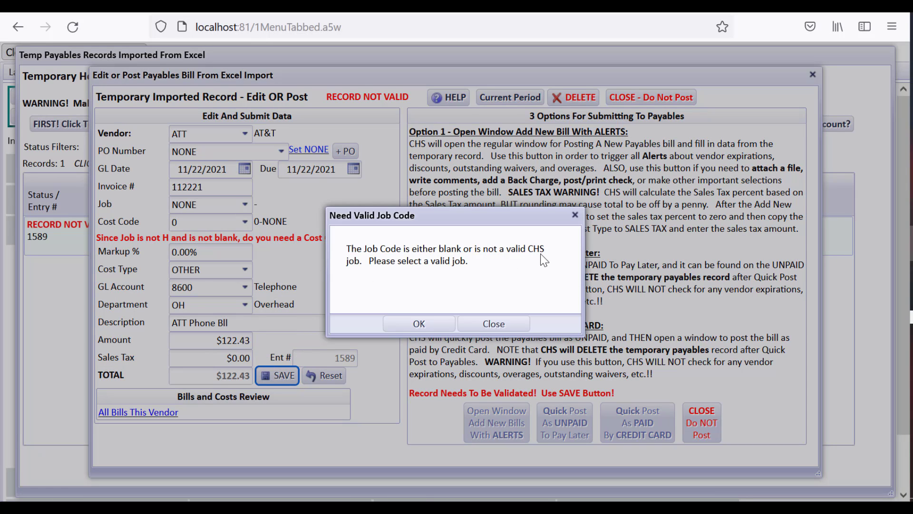
{"action": "left_click", "coordinate": [419, 324]}
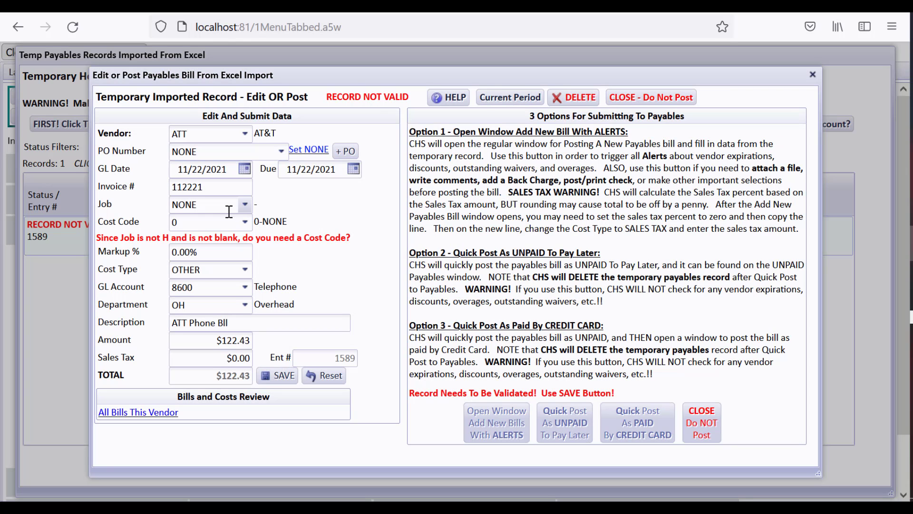
{"action": "left_click", "coordinate": [242, 204]}
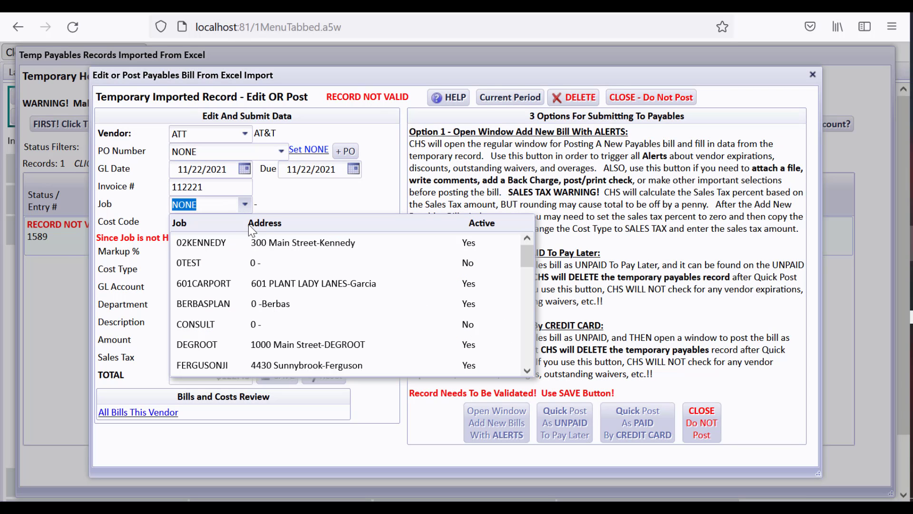
{"action": "type", "text": "h"}
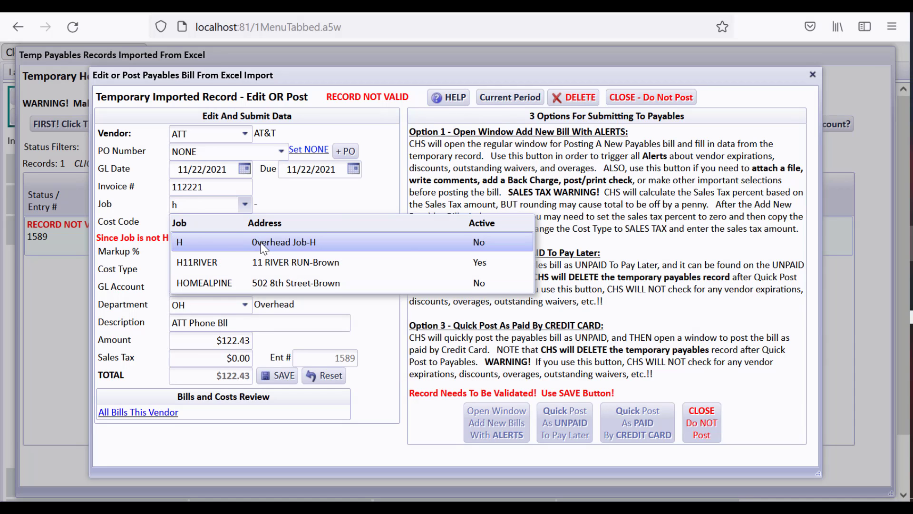
{"action": "left_click", "coordinate": [263, 243]}
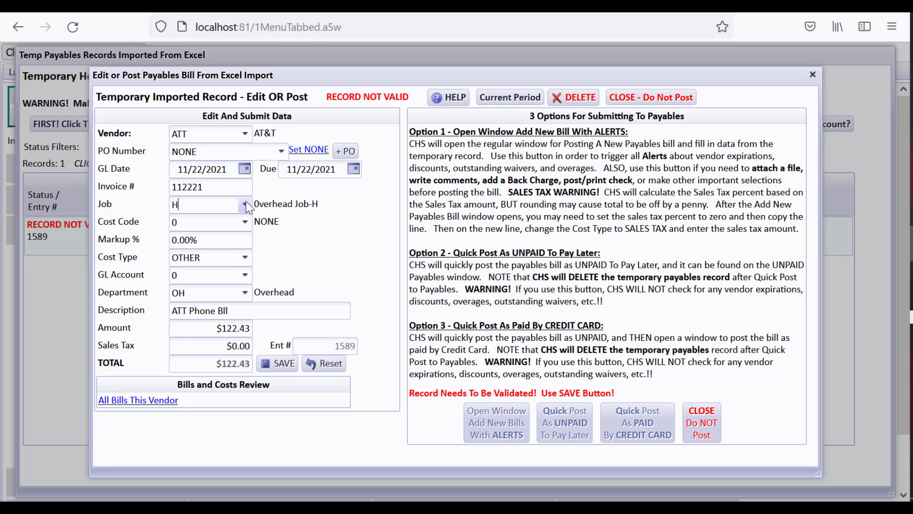
- Try saving the AT&T bill with the overhead job, and set its GL account to 8600 Telephone
{"action": "left_click", "coordinate": [280, 364]}
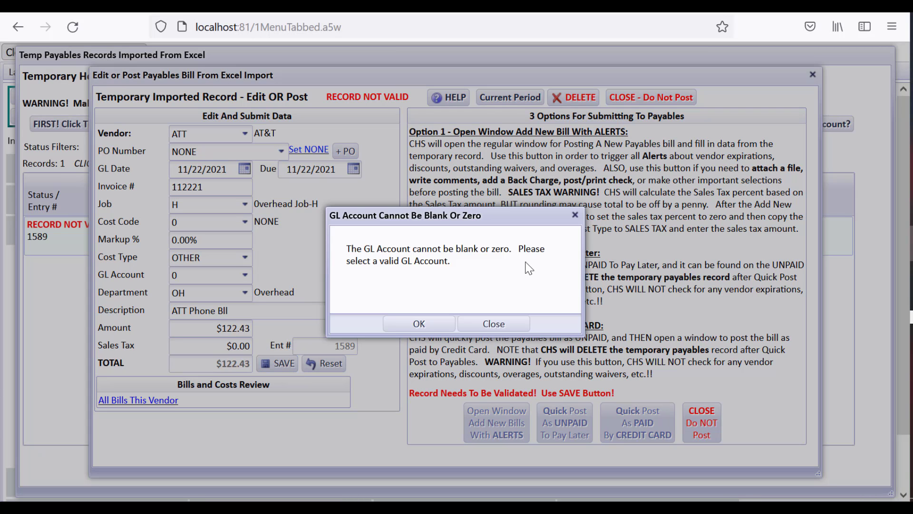
{"action": "left_click", "coordinate": [424, 323]}
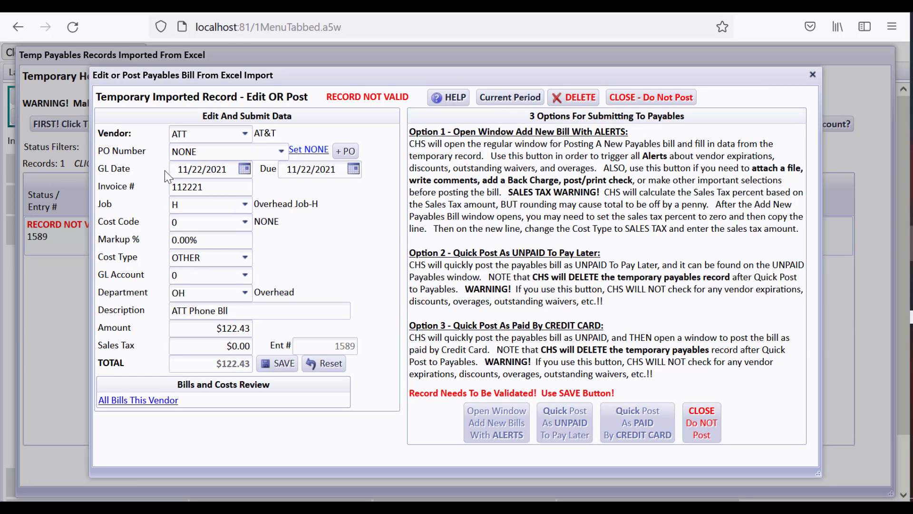
{"action": "left_click", "coordinate": [205, 275]}
{"action": "type", "text": "86"}
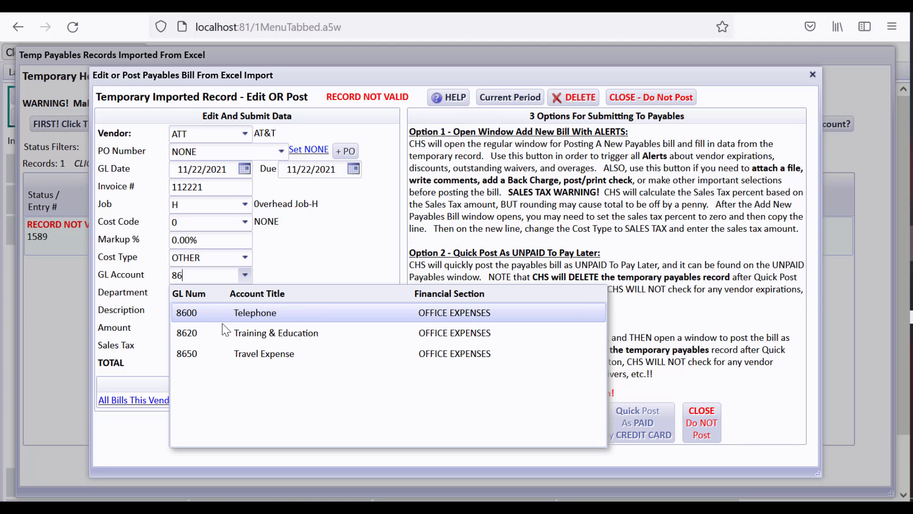
{"action": "left_click", "coordinate": [238, 312]}
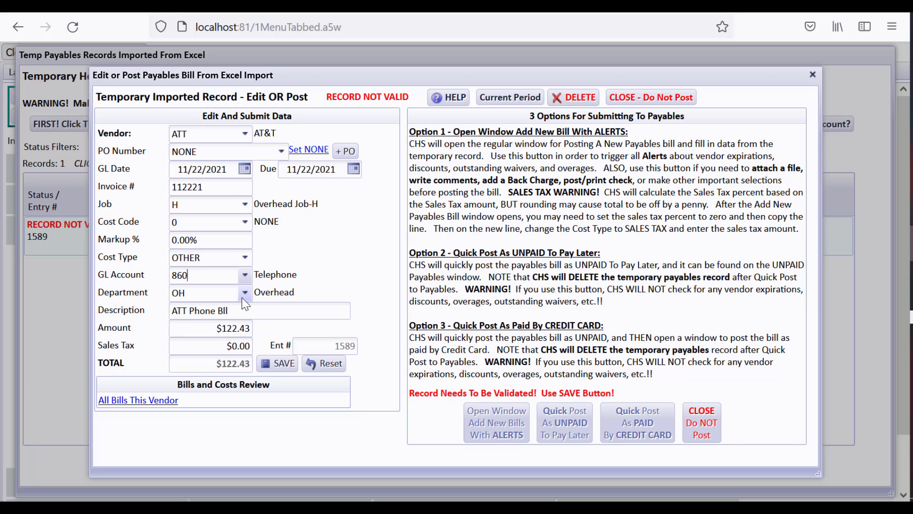
- Clear the GL account, reselect ATT as the vendor to fill in its default account 8600, then save and close the bill
{"action": "key", "text": "BackSpace"}
{"action": "key", "text": "BackSpace"}
{"action": "key", "text": "BackSpace"}
{"action": "key", "text": "BackSpace"}
{"action": "left_click", "coordinate": [356, 218]}
{"action": "left_click", "coordinate": [245, 134]}
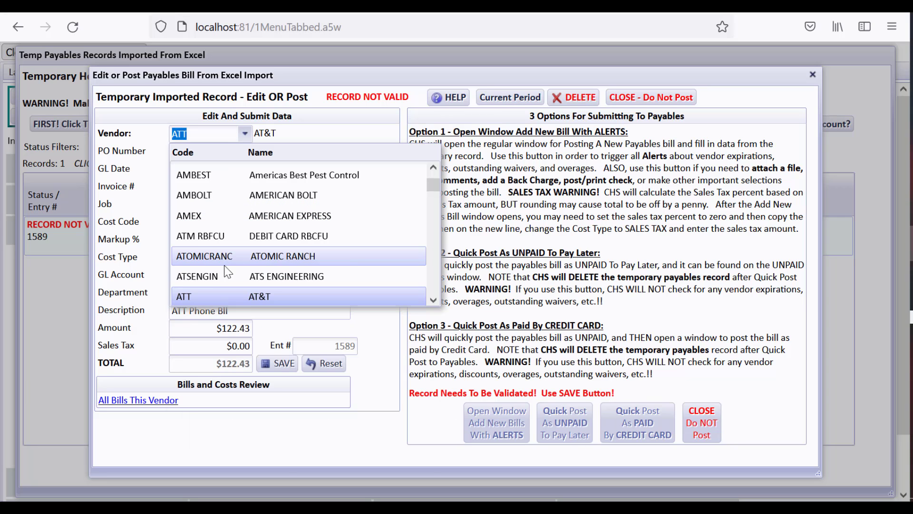
{"action": "left_click", "coordinate": [239, 296]}
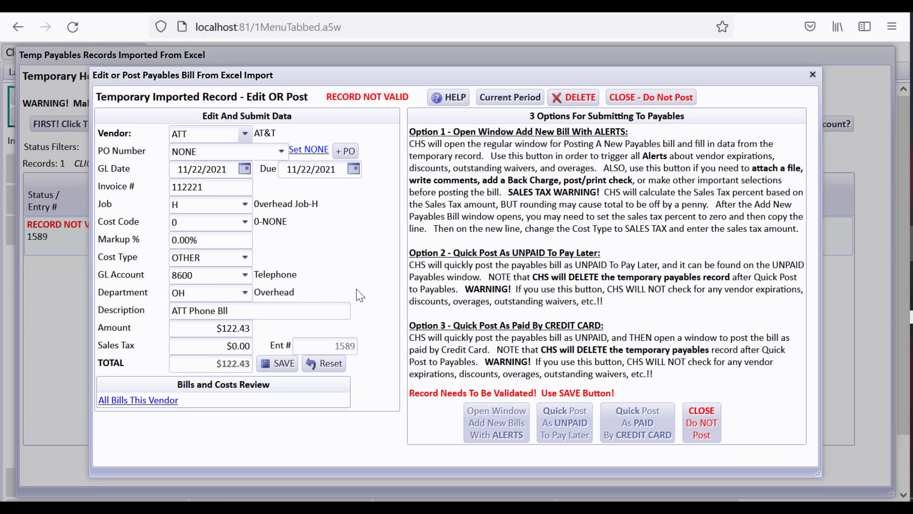
{"action": "left_click", "coordinate": [284, 365]}
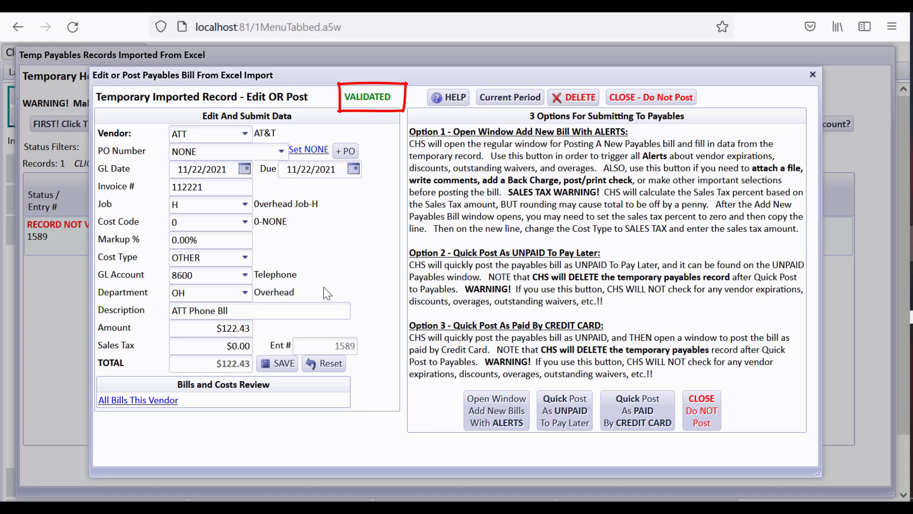
{"action": "left_click", "coordinate": [701, 421]}
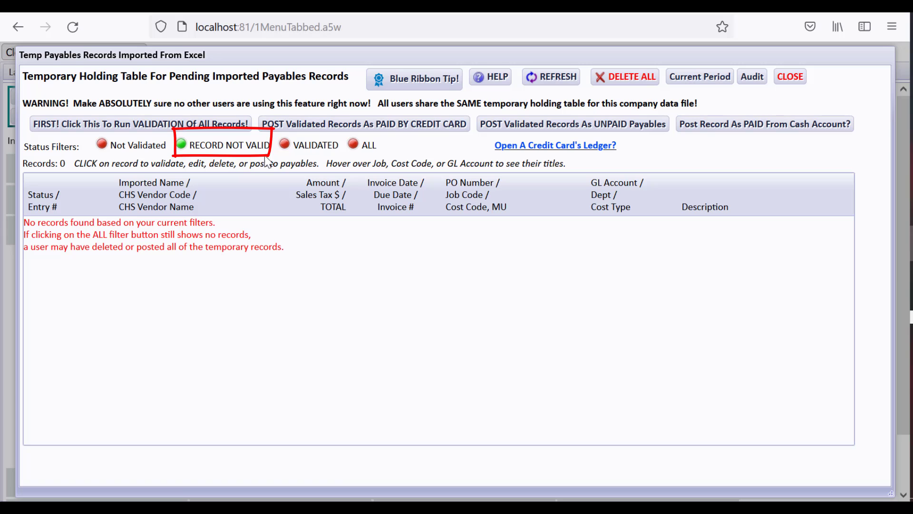
- Filter the holding table by VALIDATED, by ALL, and by VALIDATED again to review the records
{"action": "left_click", "coordinate": [285, 145]}
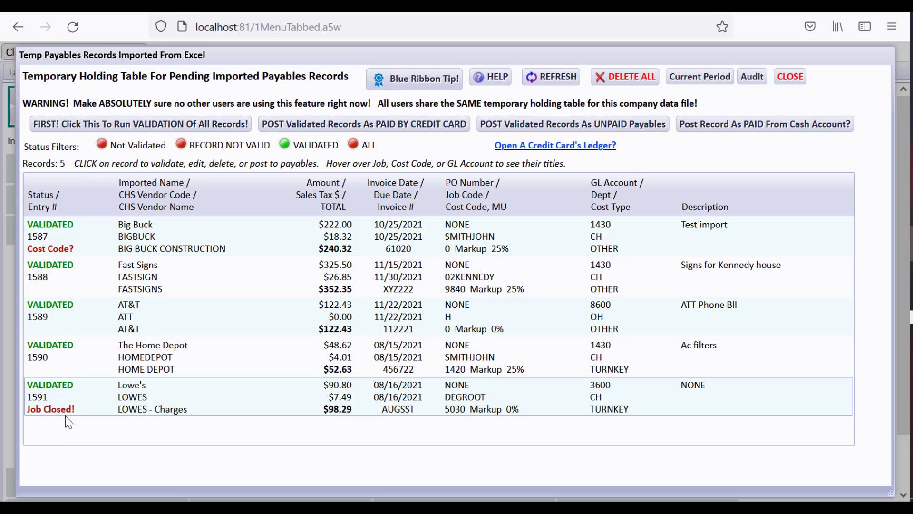
{"action": "left_click", "coordinate": [352, 145]}
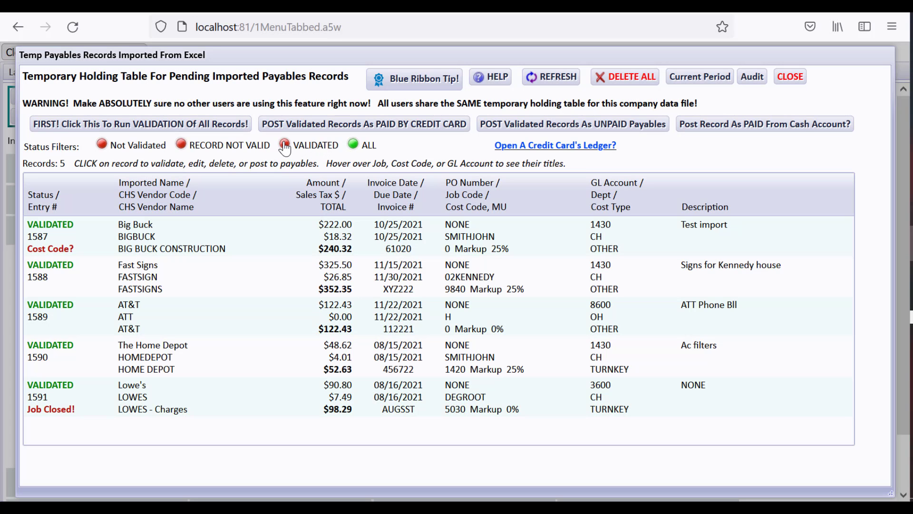
{"action": "left_click", "coordinate": [285, 145]}
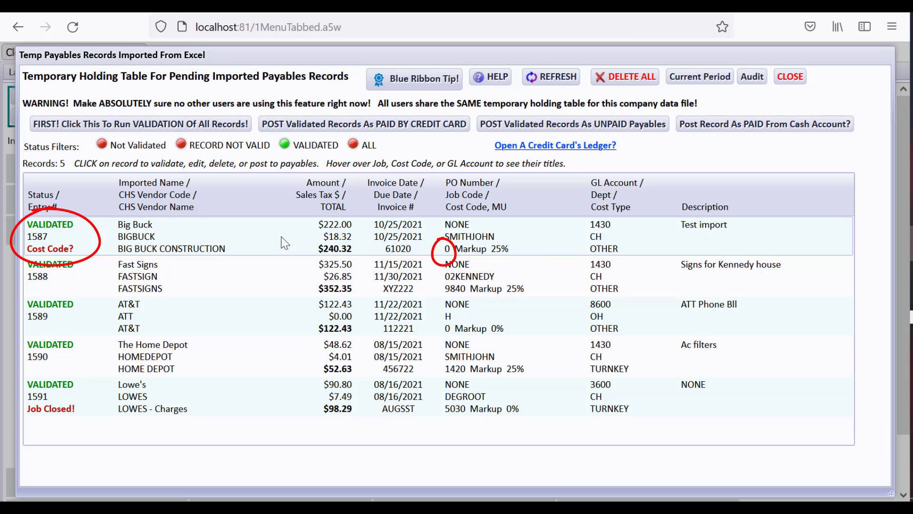
- Open the Big Buck bill, reselect BIGBUCK as the vendor to fill in its default cost code 2105, then save and close it
{"action": "left_click", "coordinate": [446, 241]}
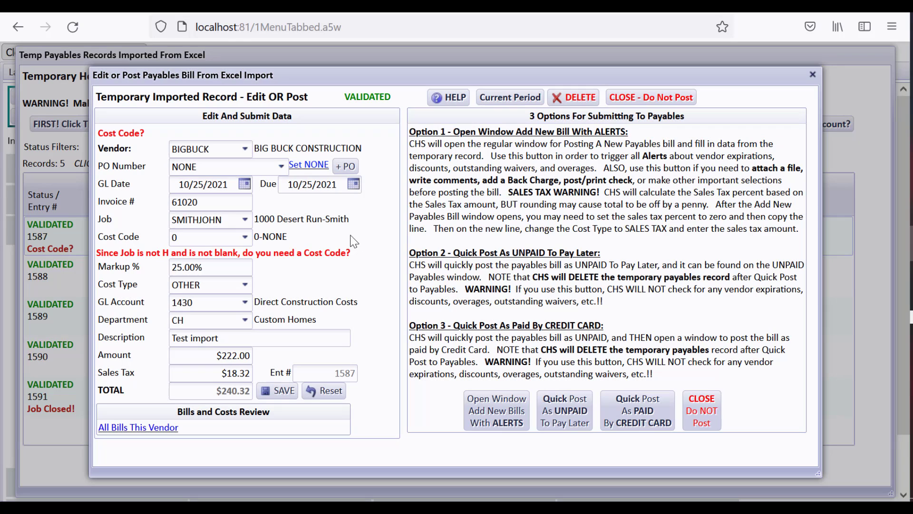
{"action": "left_click", "coordinate": [245, 150]}
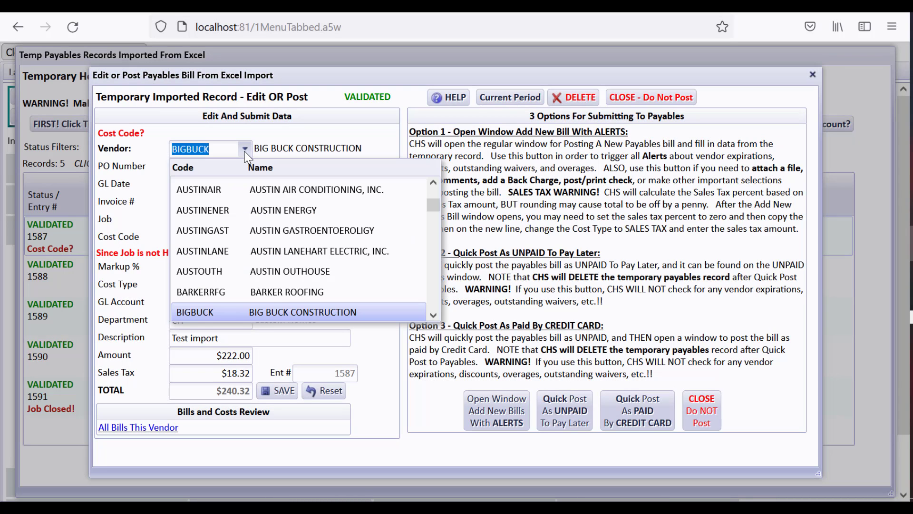
{"action": "left_click", "coordinate": [256, 313]}
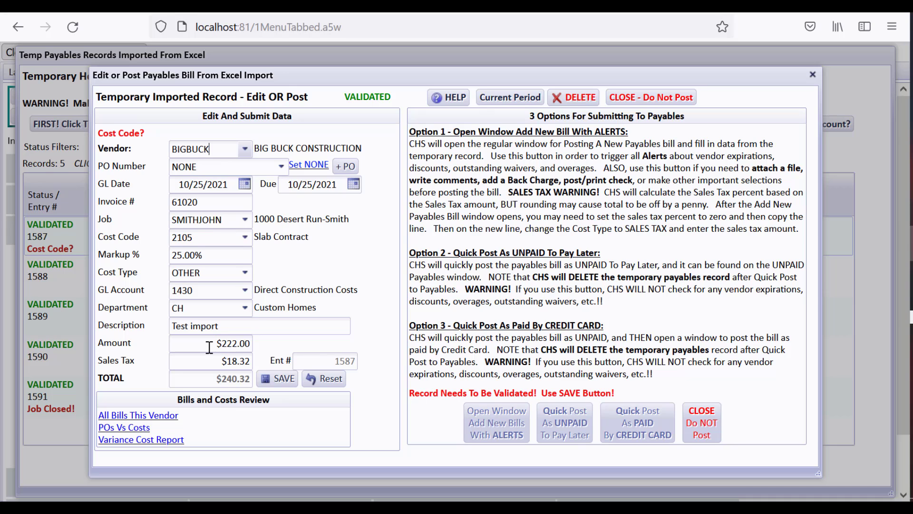
{"action": "left_click", "coordinate": [279, 378]}
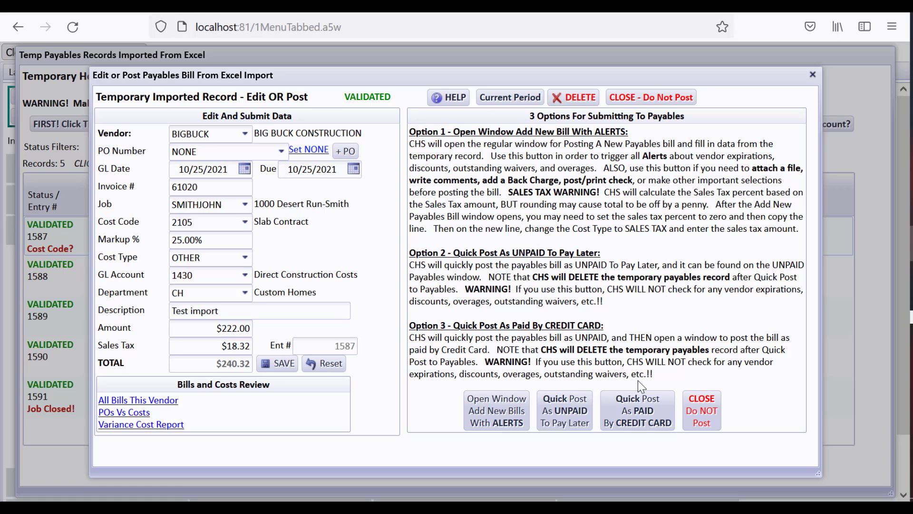
{"action": "left_click", "coordinate": [701, 410]}
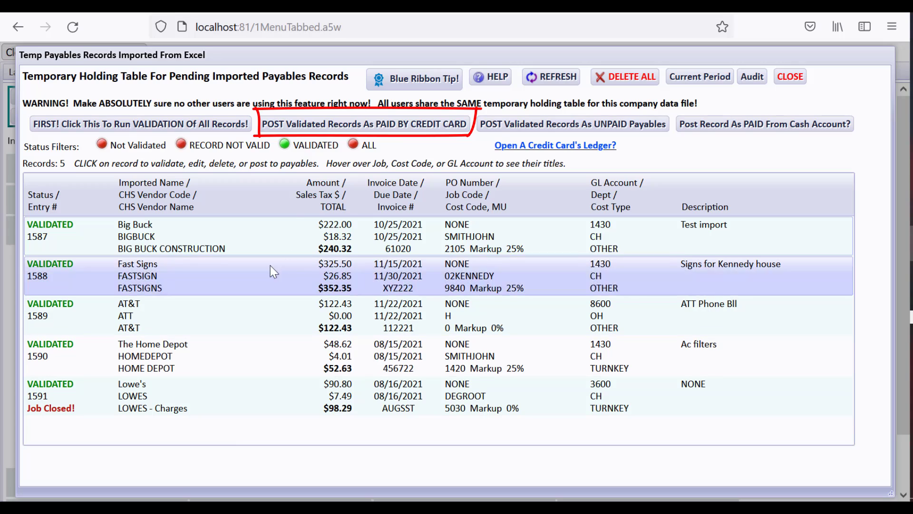
- Post all validated records as paid by credit card using credit card vendor DISCOVER6, and acknowledge the posting
{"action": "left_click", "coordinate": [314, 129]}
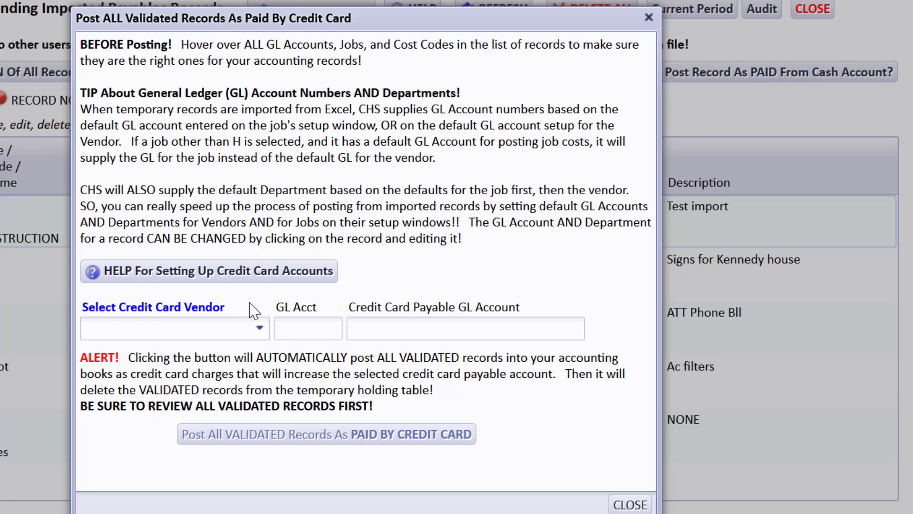
{"action": "left_click", "coordinate": [260, 329]}
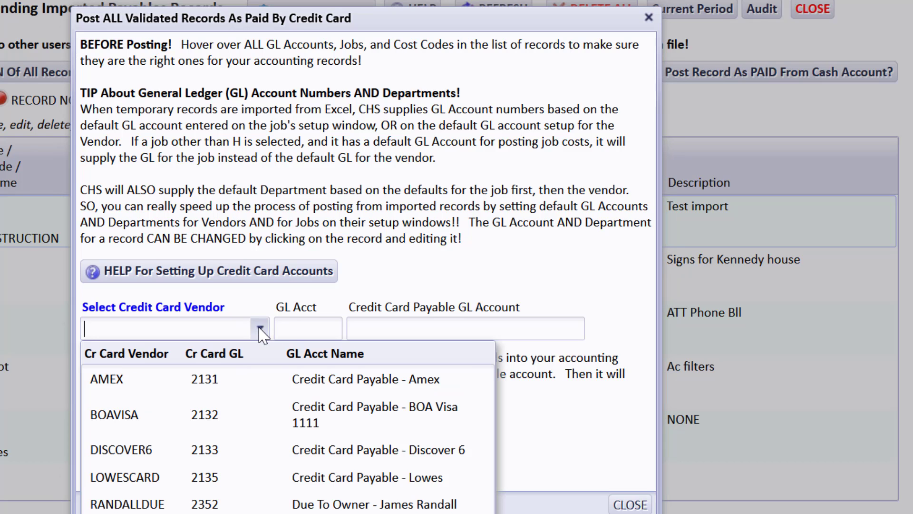
{"action": "left_click", "coordinate": [210, 450]}
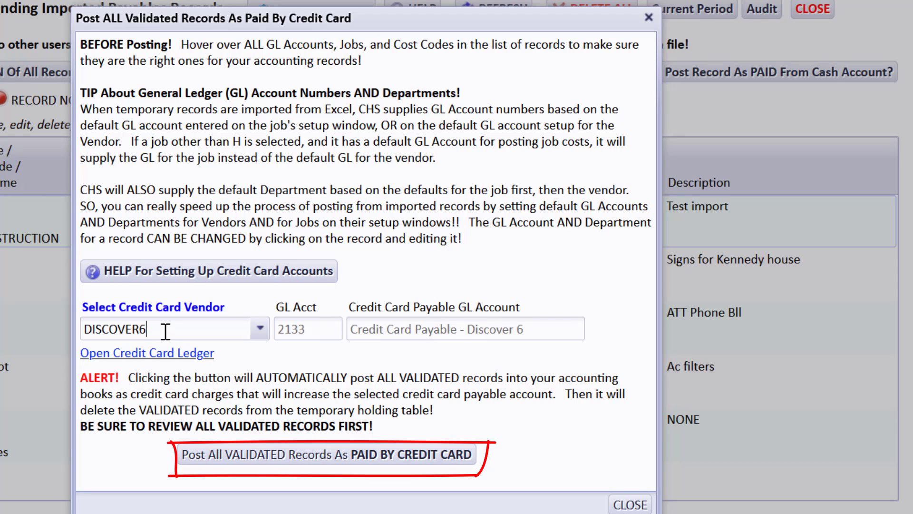
{"action": "left_click", "coordinate": [364, 457]}
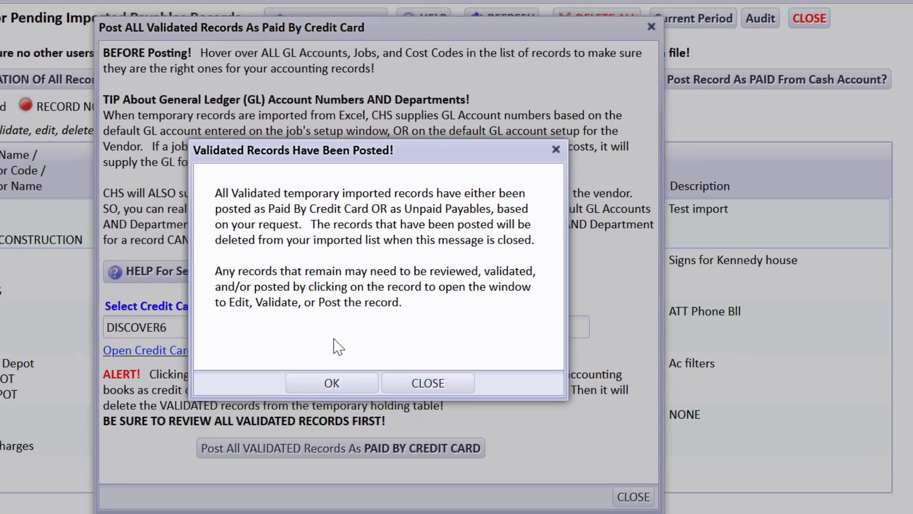
{"action": "left_click", "coordinate": [345, 390]}
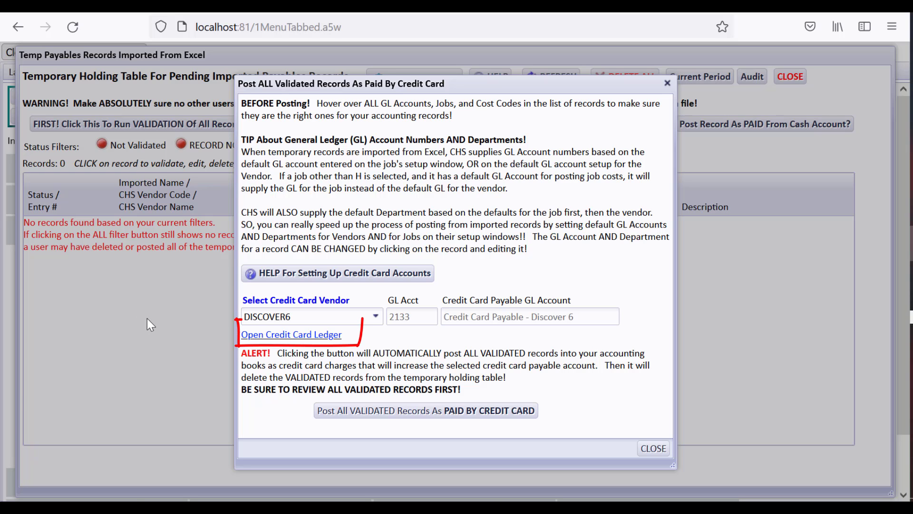
- Examine the DISCOVER6 credit card ledger for the newly posted charges and the balance as of 11/22/2021, closing the ledger after each look
{"action": "left_click", "coordinate": [286, 336]}
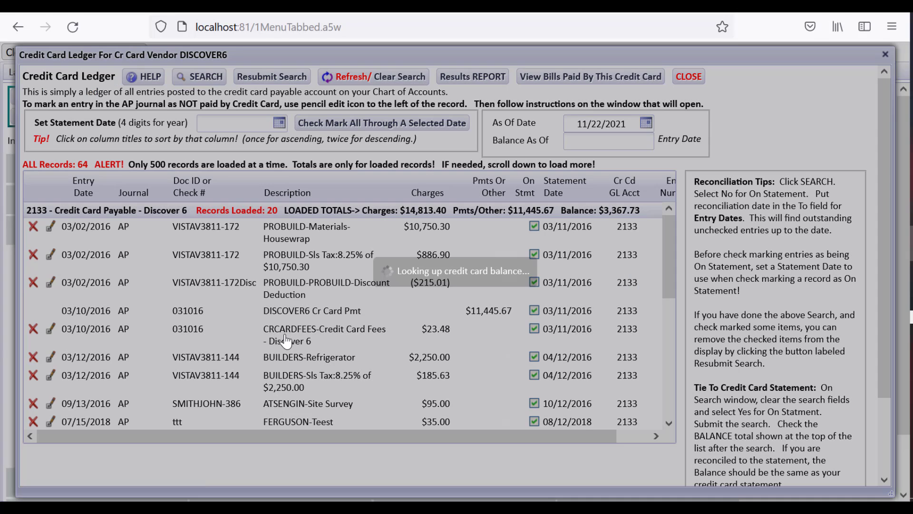
{"action": "scroll", "coordinate": [638, 259], "scroll_direction": "down", "scroll_amount": 15}
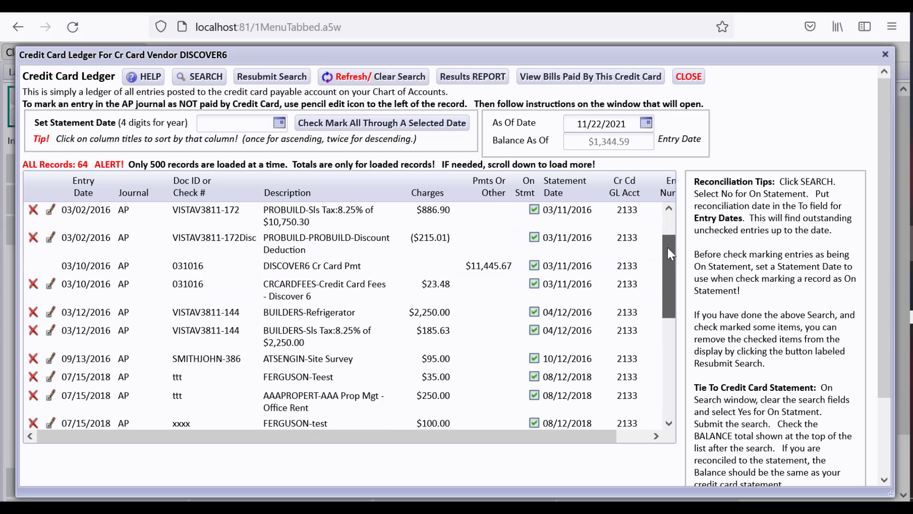
{"action": "scroll", "coordinate": [645, 394], "scroll_direction": "down", "scroll_amount": 10}
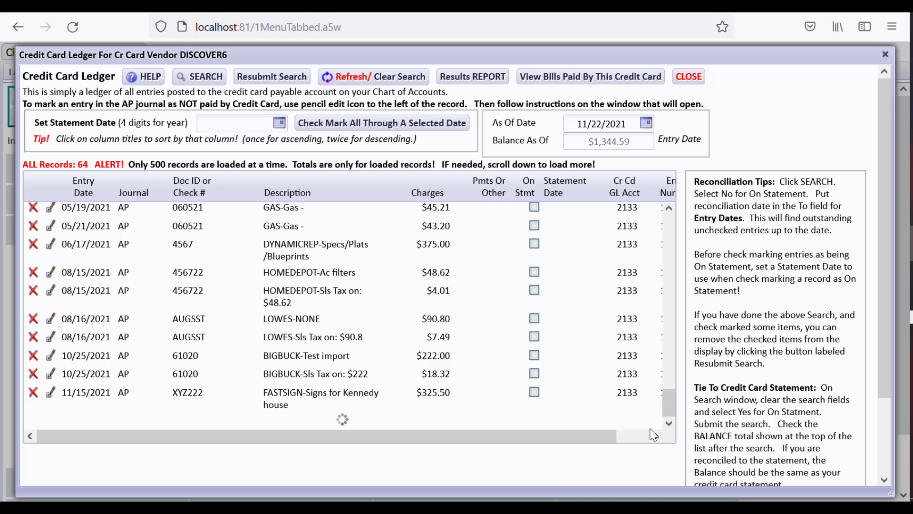
{"action": "scroll", "coordinate": [668, 389], "scroll_direction": "down", "scroll_amount": 3}
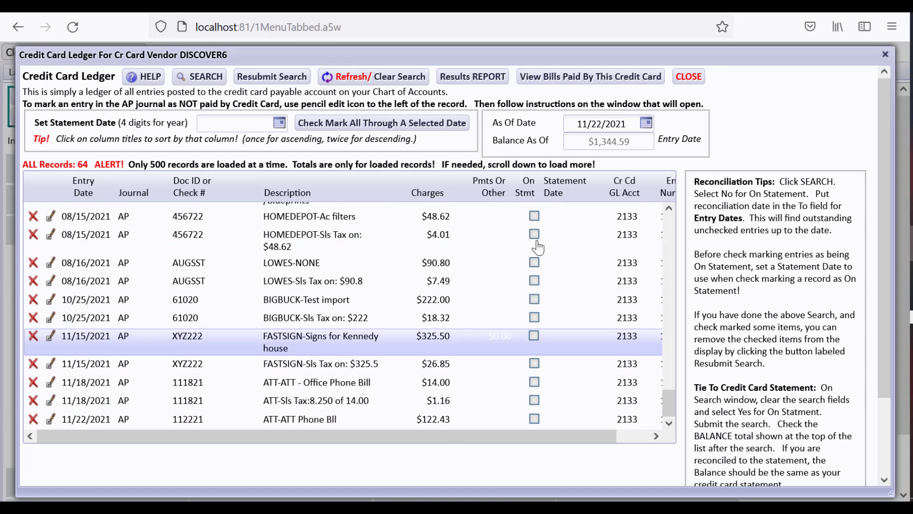
{"action": "left_click", "coordinate": [689, 80]}
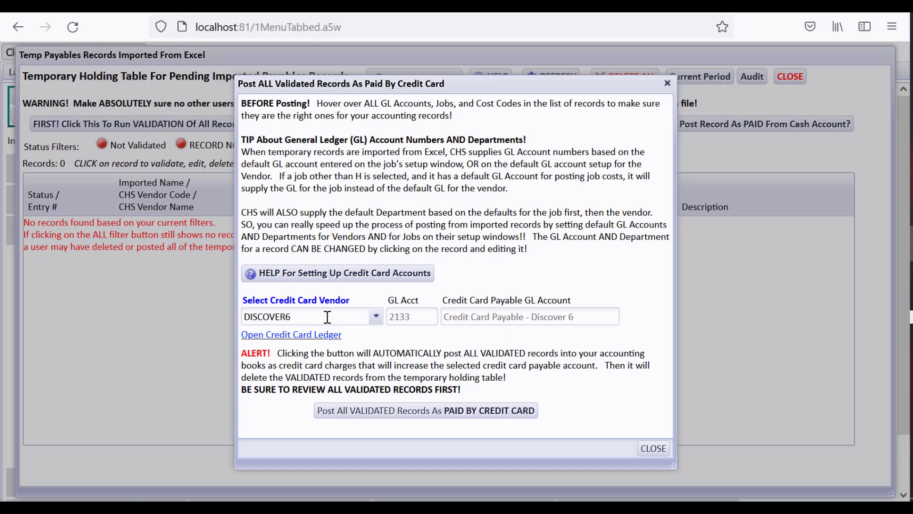
{"action": "left_click", "coordinate": [323, 336]}
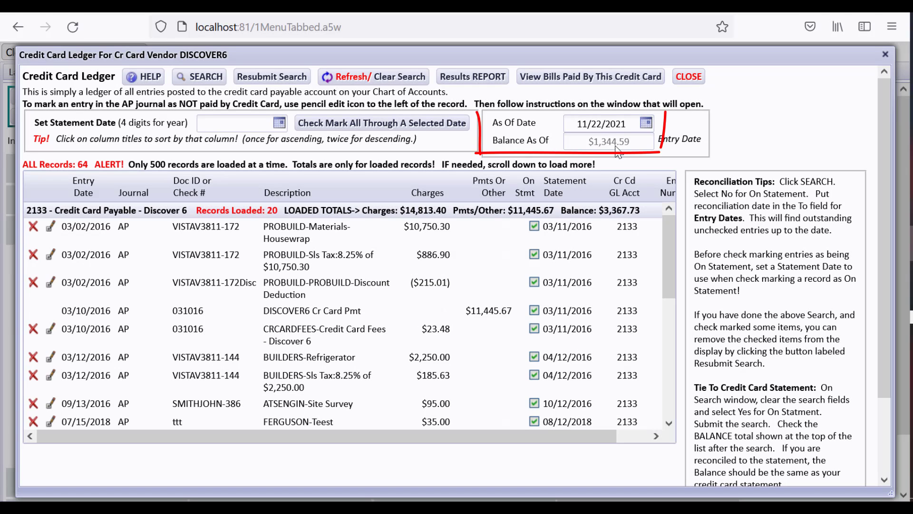
{"action": "left_click", "coordinate": [689, 77]}
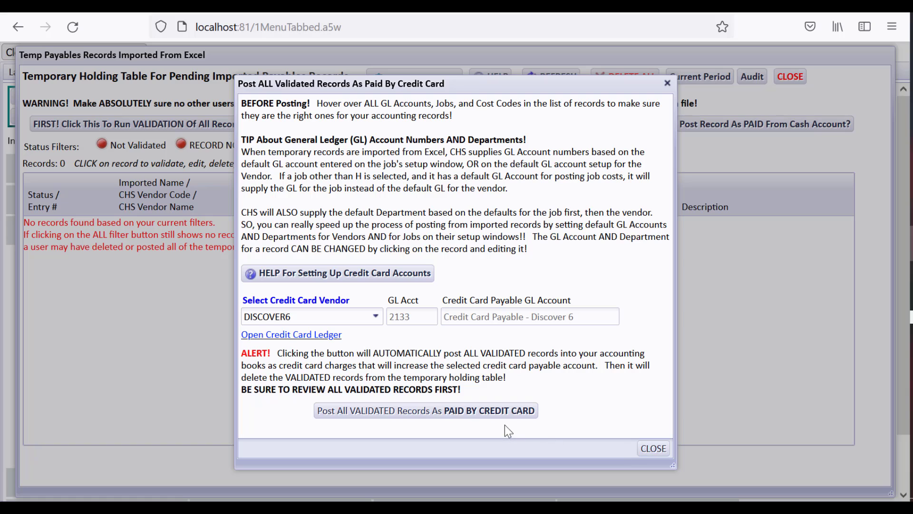
- Try posting the validated records as paid by credit card with DISCOVER6 a second time, and close the posting window
{"action": "left_click", "coordinate": [492, 416]}
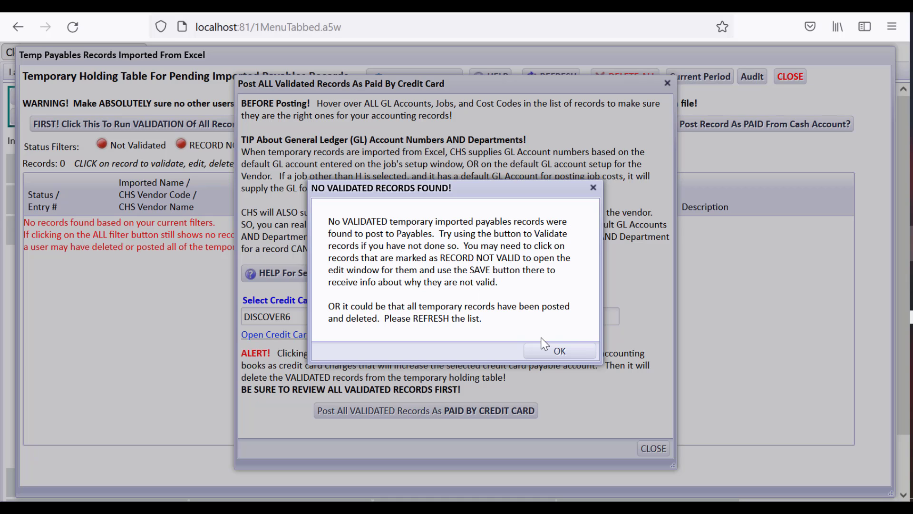
{"action": "left_click", "coordinate": [577, 354]}
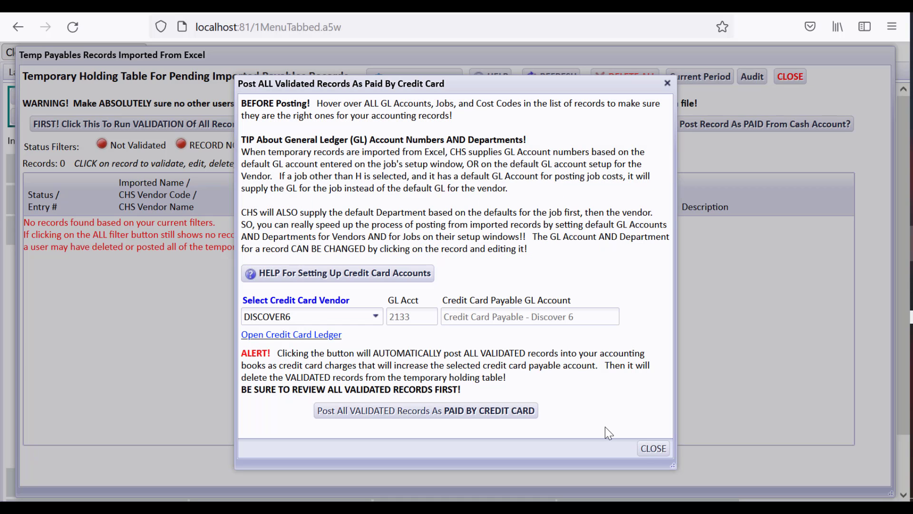
{"action": "left_click", "coordinate": [645, 450]}
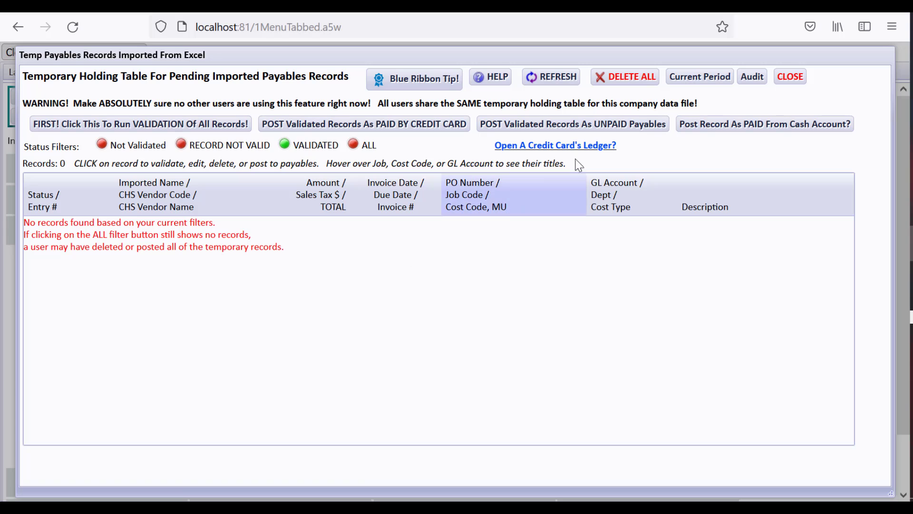
- Leave the holding table, import the payables records from Excel again, and run validation on the imported list
{"action": "left_click", "coordinate": [788, 77]}
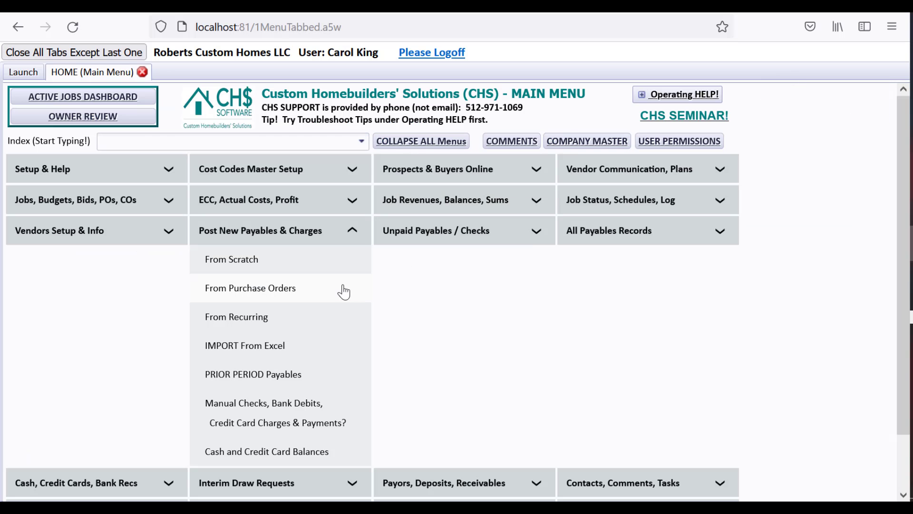
{"action": "left_click", "coordinate": [309, 345]}
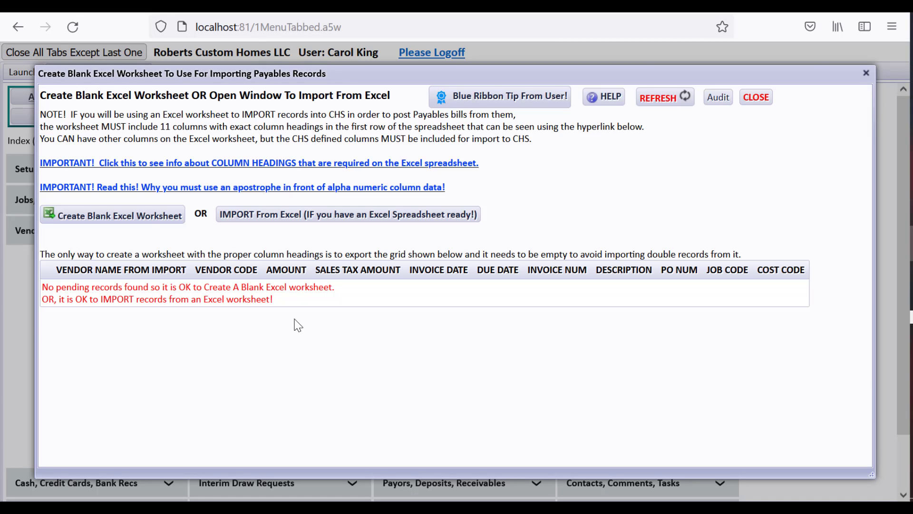
{"action": "left_click", "coordinate": [286, 224]}
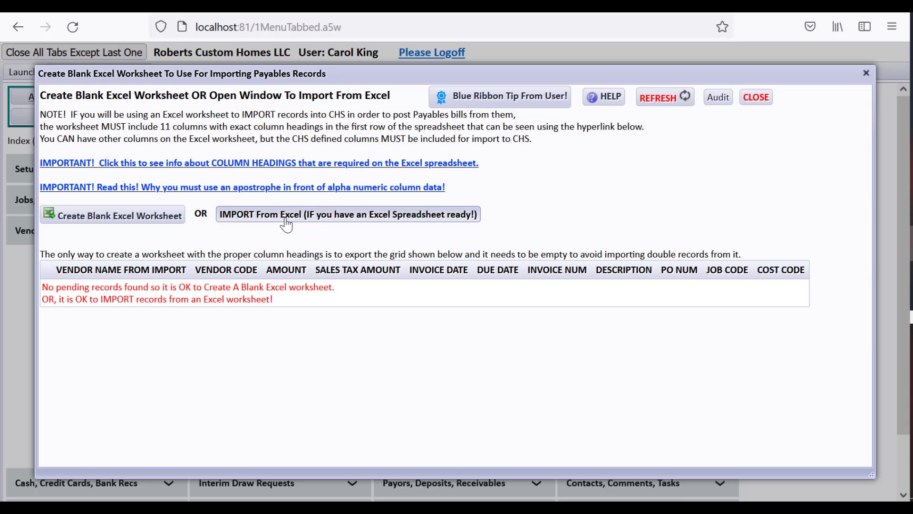
{"action": "left_click", "coordinate": [219, 204]}
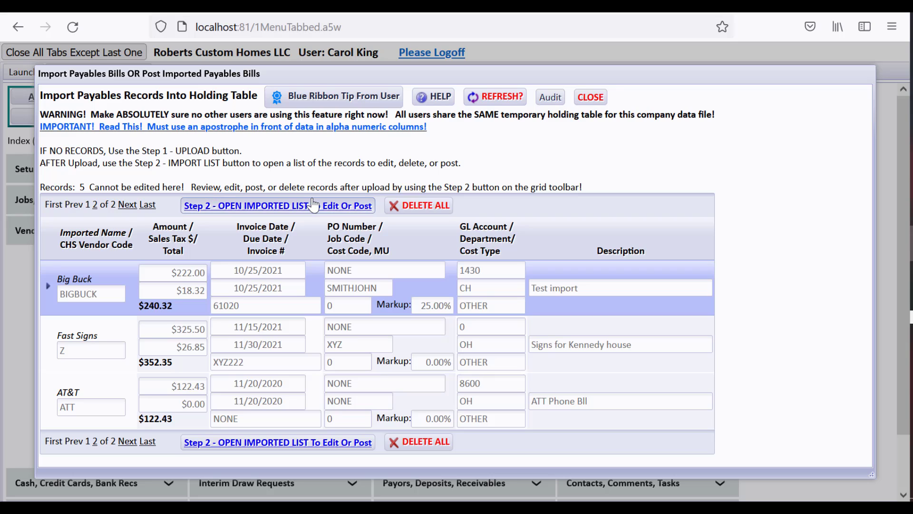
{"action": "left_click", "coordinate": [313, 204]}
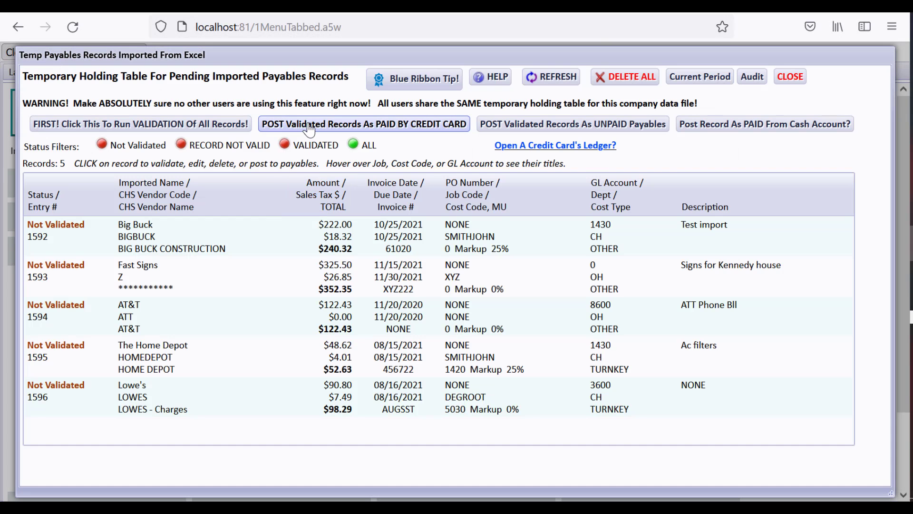
{"action": "left_click", "coordinate": [215, 125]}
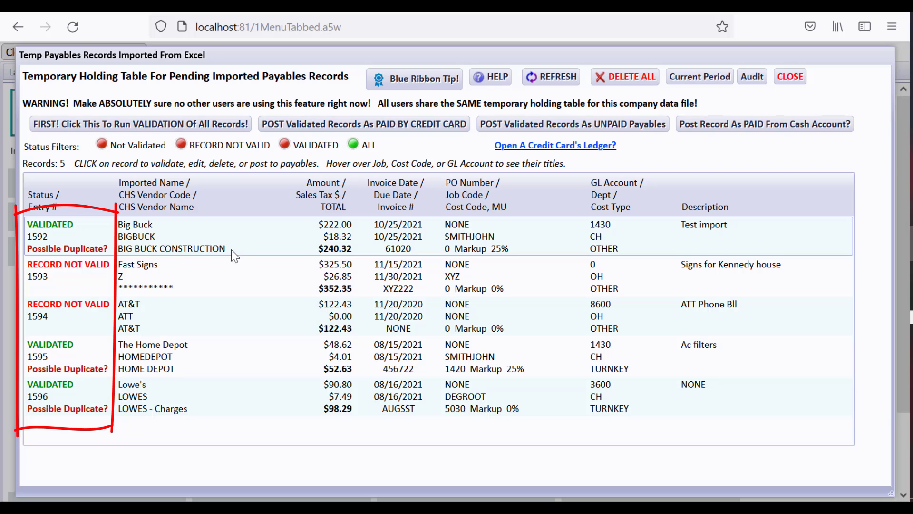
{"action": "left_click", "coordinate": [286, 125]}
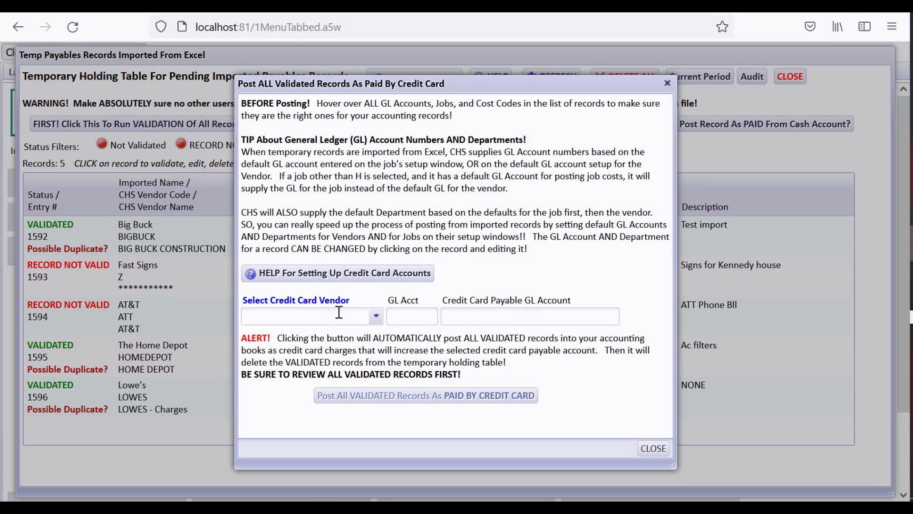
{"action": "left_click", "coordinate": [376, 316]}
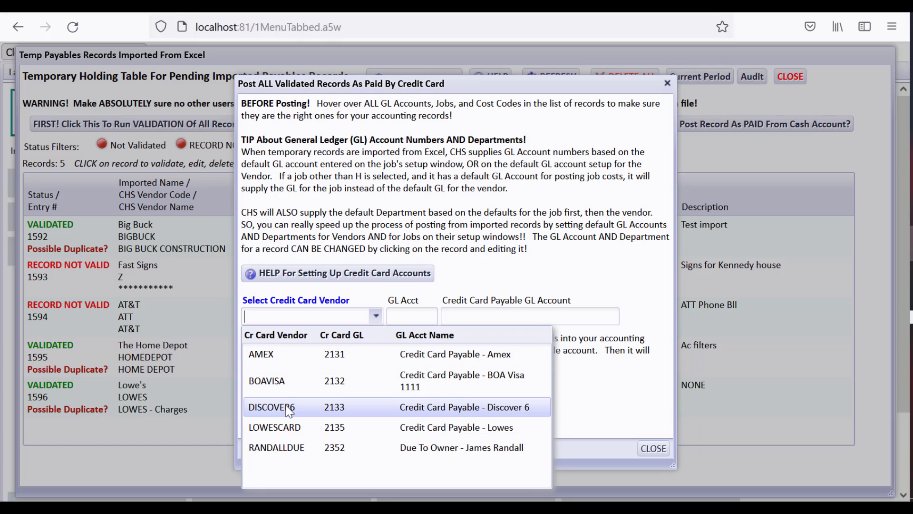
{"action": "left_click", "coordinate": [287, 407]}
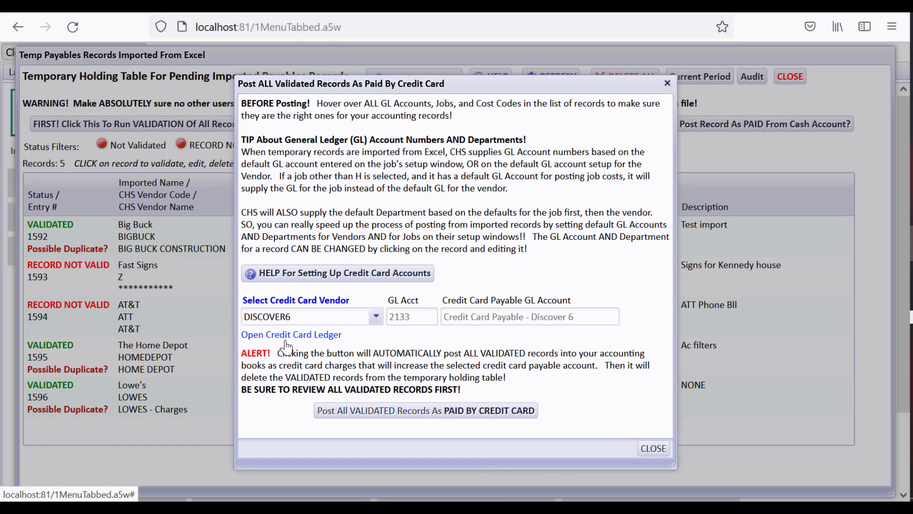
{"action": "left_click", "coordinate": [652, 448]}
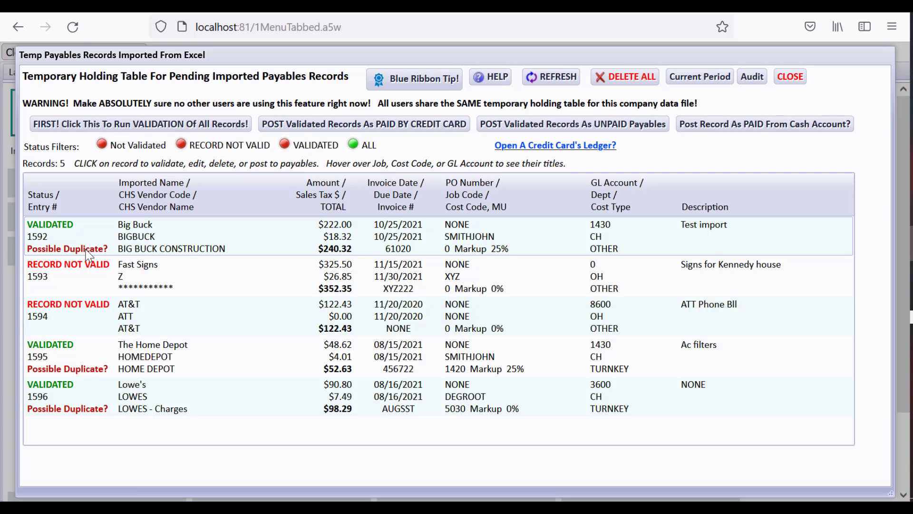
- Set the Fast Signs bill's vendor to FASTSIGN and job to 02KENNEDY, save it, and close it without posting
{"action": "left_click", "coordinate": [311, 267]}
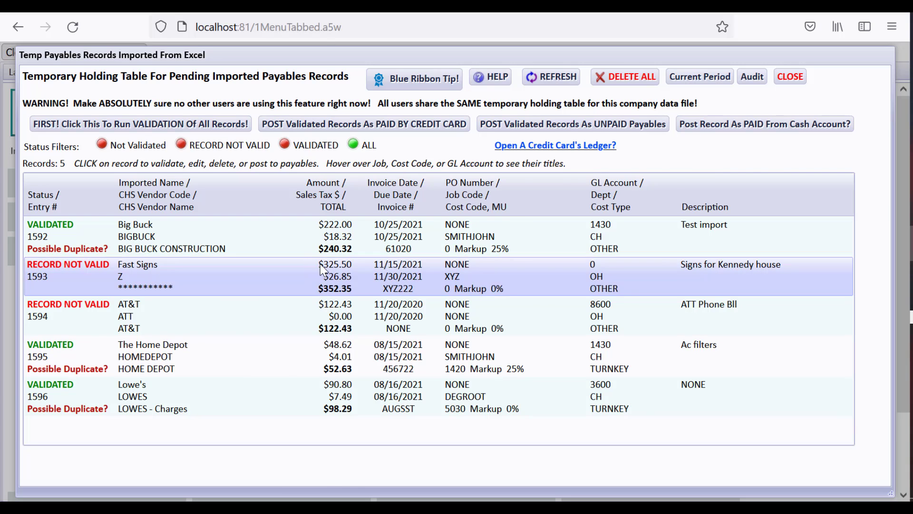
{"action": "left_click", "coordinate": [247, 141]}
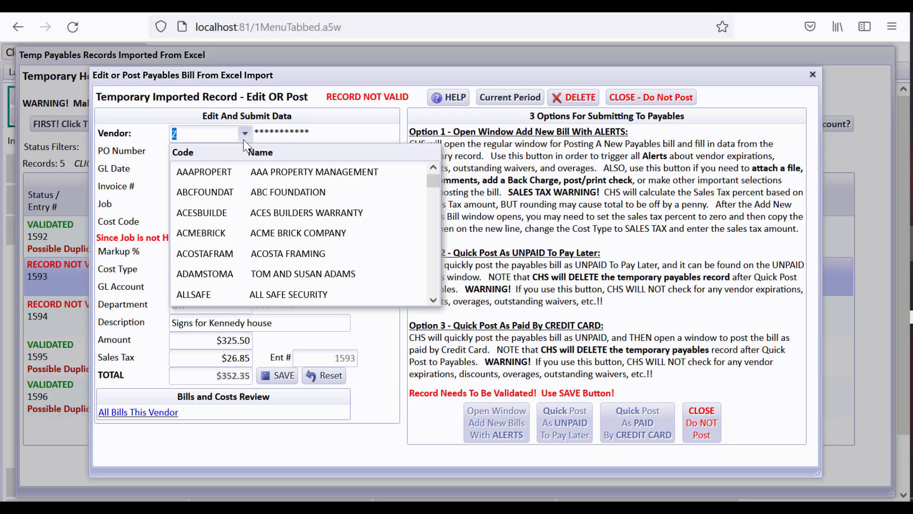
{"action": "type", "text": "fas"}
{"action": "left_click", "coordinate": [251, 190]}
{"action": "left_click", "coordinate": [288, 364]}
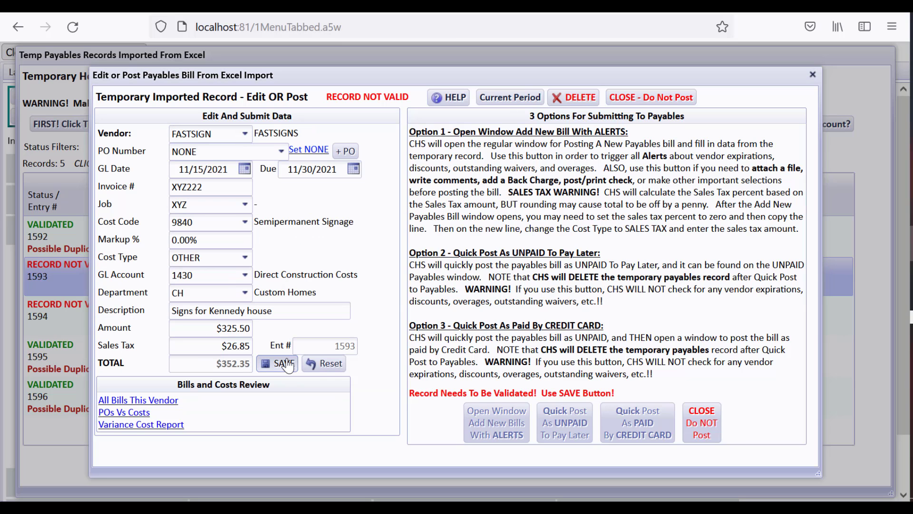
{"action": "left_click", "coordinate": [240, 239]}
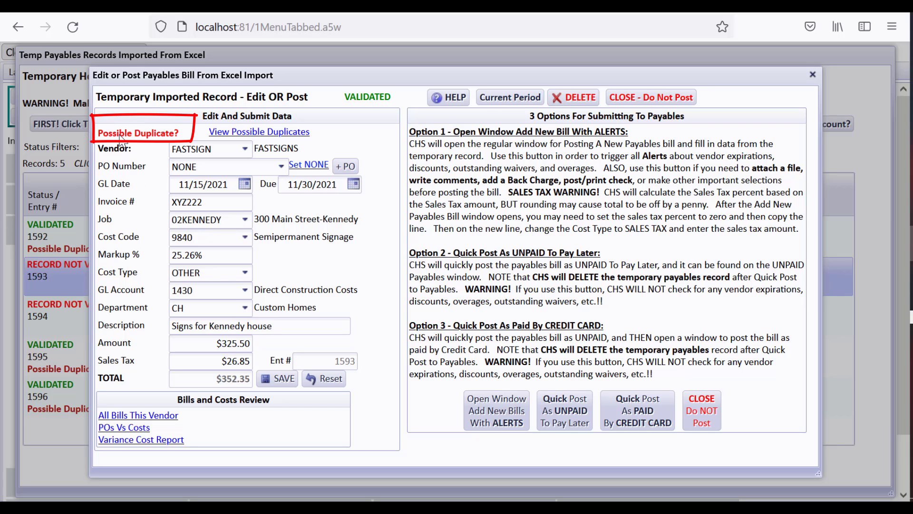
{"action": "left_click", "coordinate": [701, 412]}
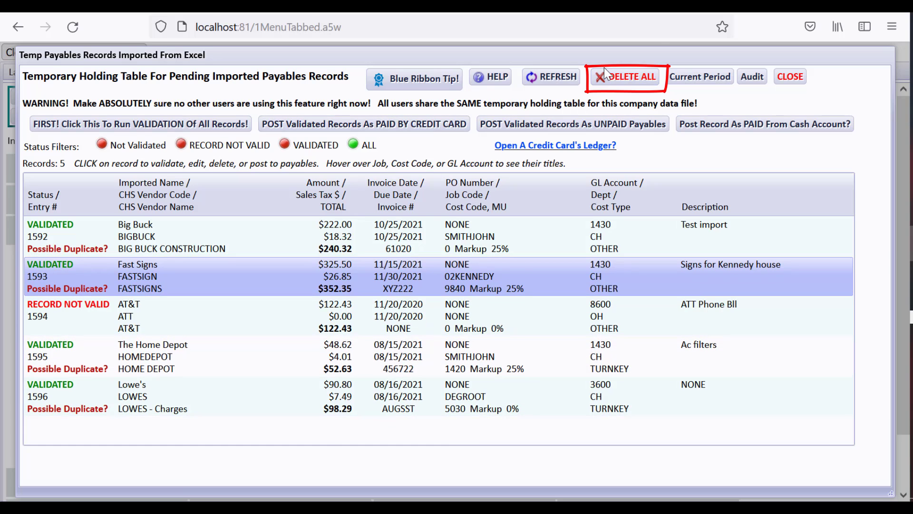
- Delete all records from the temporary holding table, confirm the deletion, and close the table
{"action": "left_click", "coordinate": [624, 77]}
{"action": "left_click", "coordinate": [404, 328]}
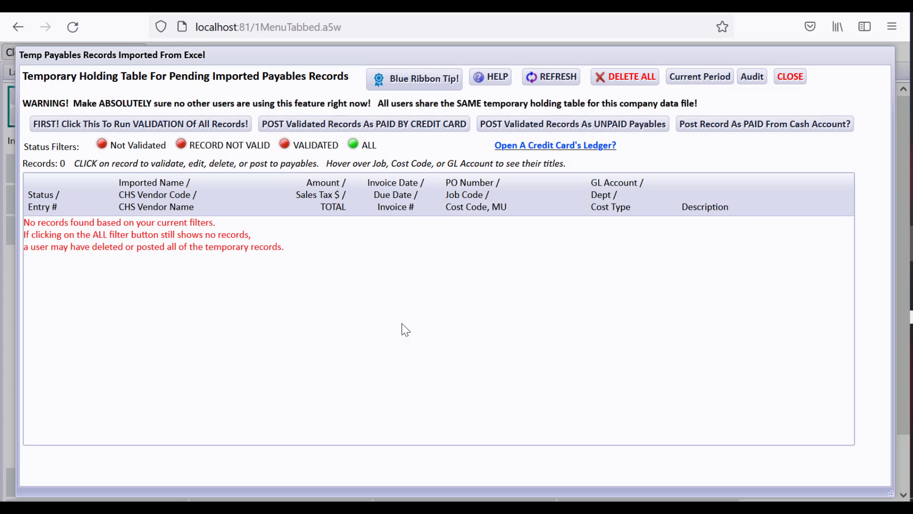
{"action": "left_click", "coordinate": [791, 77]}
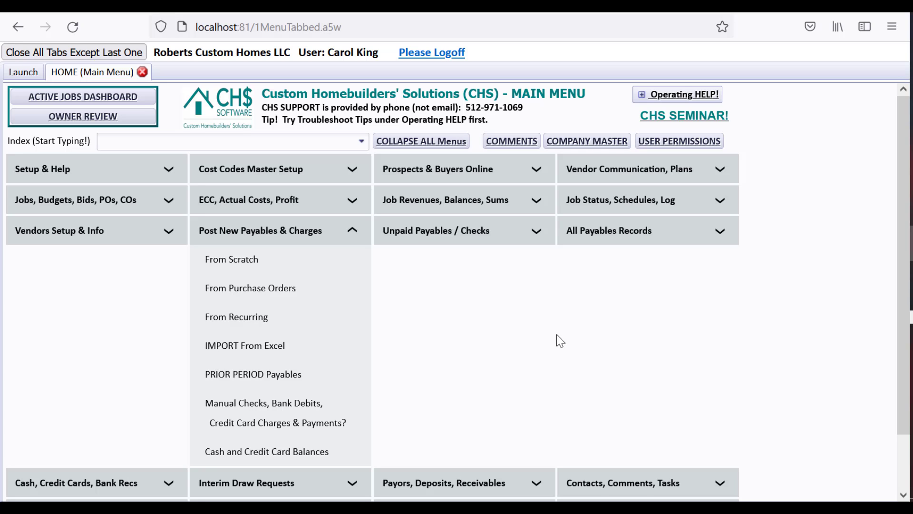
- Import the Excel payables records into the emptied holding table and run validation on all of them
{"action": "left_click", "coordinate": [219, 346]}
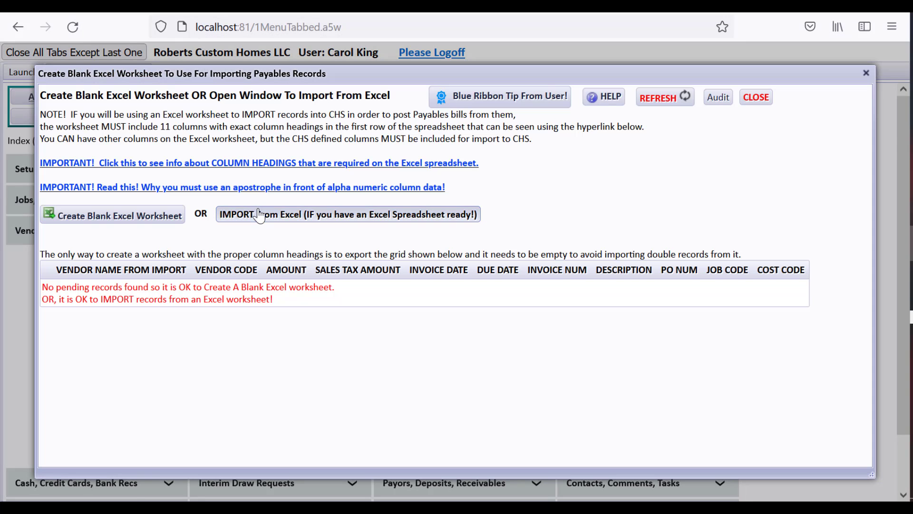
{"action": "left_click", "coordinate": [259, 215]}
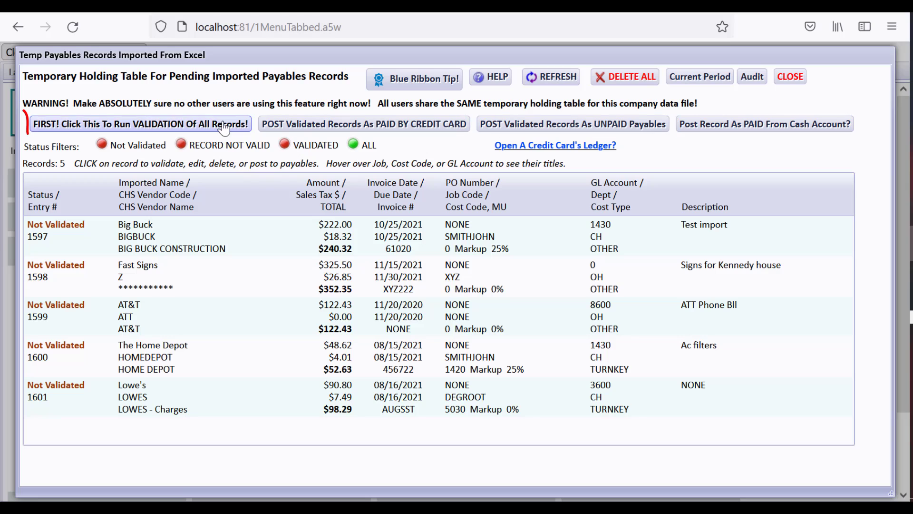
{"action": "left_click", "coordinate": [140, 124]}
{"action": "left_click", "coordinate": [407, 369]}
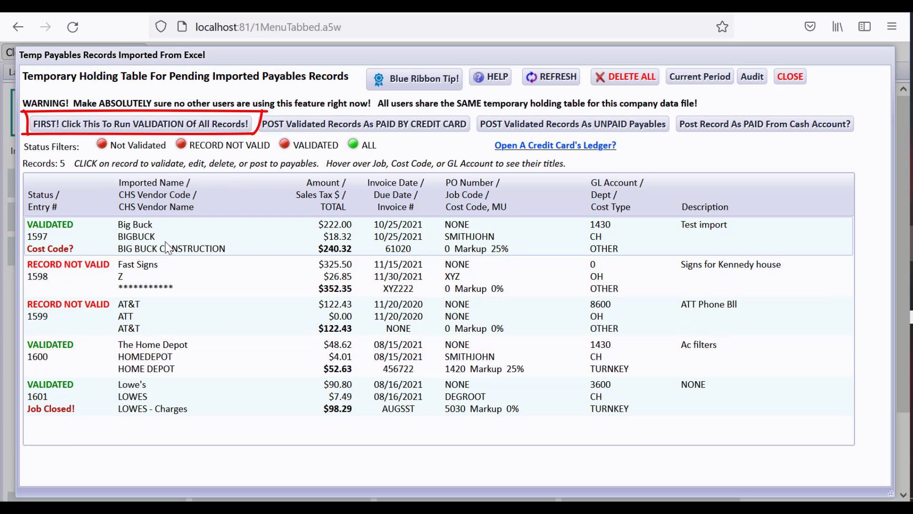
- Set the cost code of the imported Big Buck record to 2105 and save the record
{"action": "left_click", "coordinate": [263, 243]}
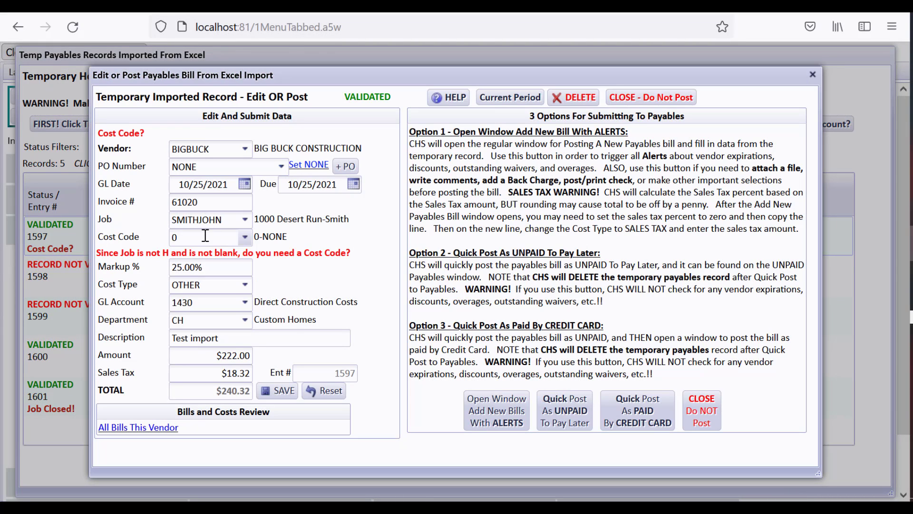
{"action": "left_click", "coordinate": [205, 235]}
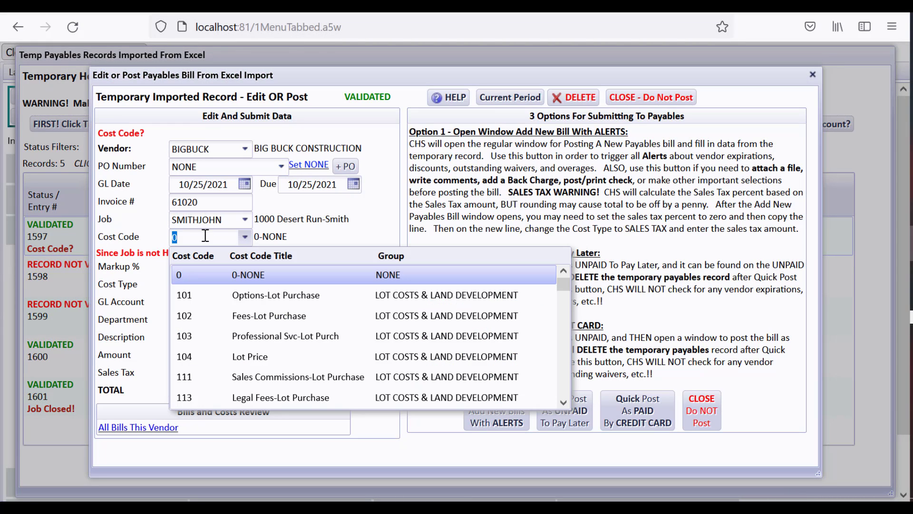
{"action": "type", "text": "2105"}
{"action": "key", "text": "Tab"}
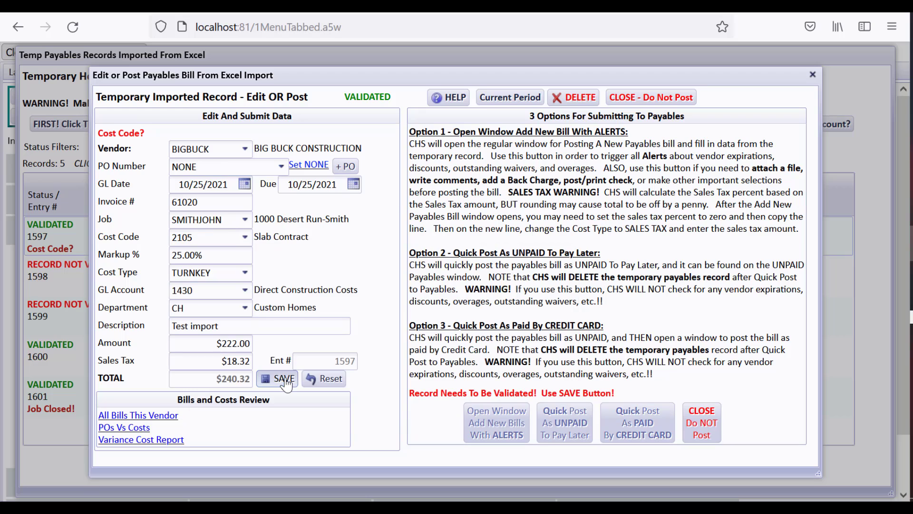
{"action": "left_click", "coordinate": [285, 378]}
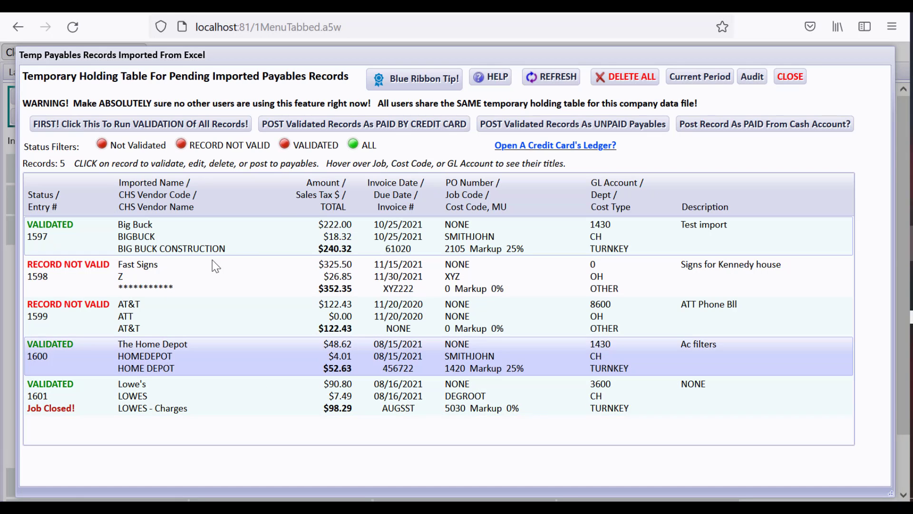
- Review the guidance for posting all validated records as unpaid payables, and close it without posting
{"action": "left_click", "coordinate": [514, 125]}
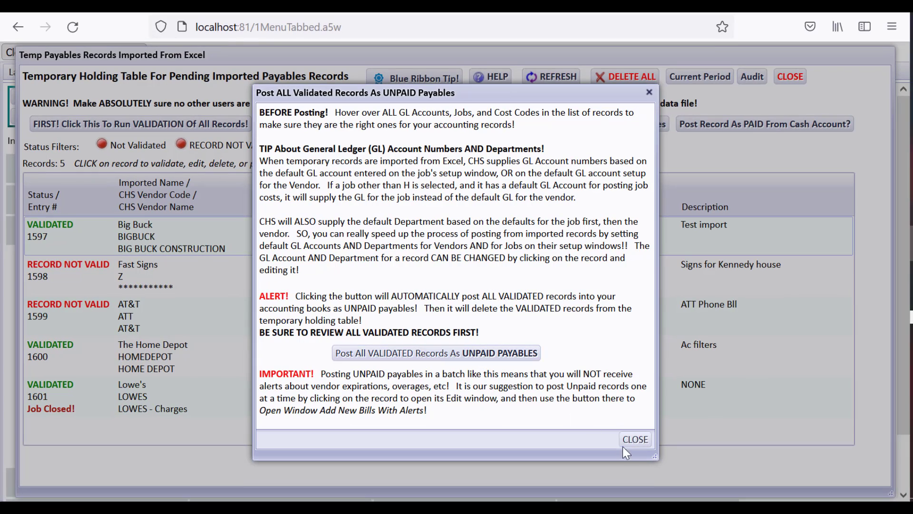
{"action": "left_click", "coordinate": [648, 443]}
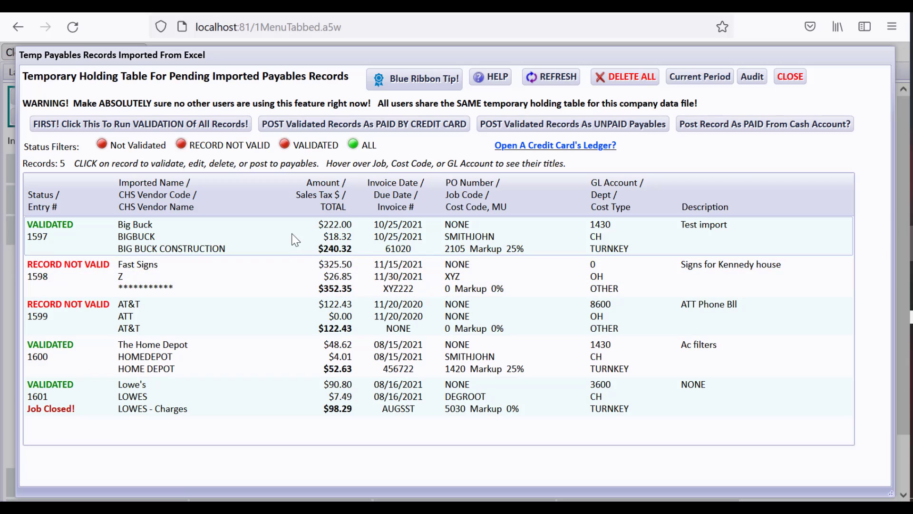
- Open the Big Buck record as a new bill with alerts, review the vendor alerts, and exit without submitting or deleting the temporary record
{"action": "left_click", "coordinate": [294, 238]}
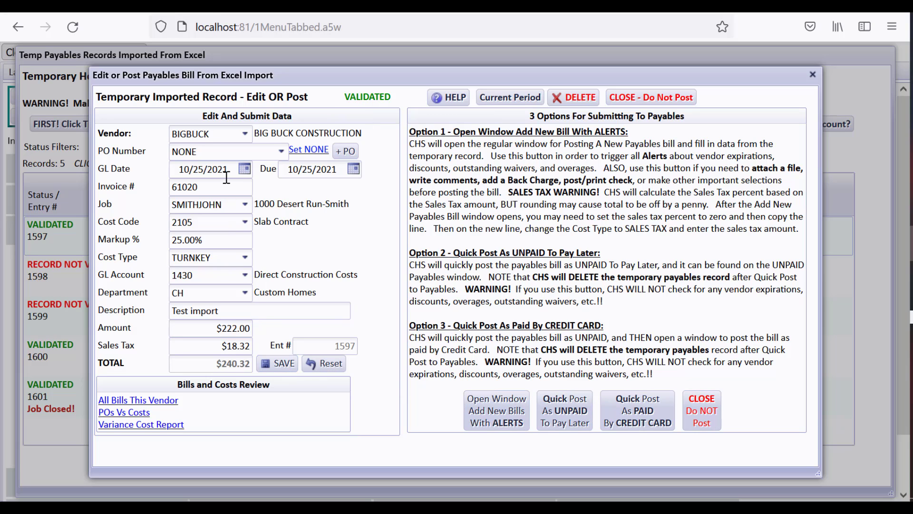
{"action": "left_click", "coordinate": [510, 431]}
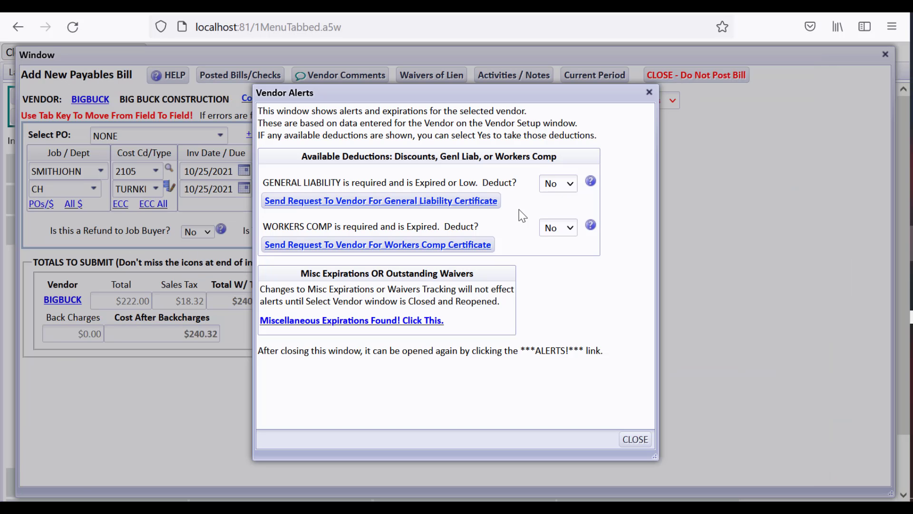
{"action": "left_click", "coordinate": [636, 438]}
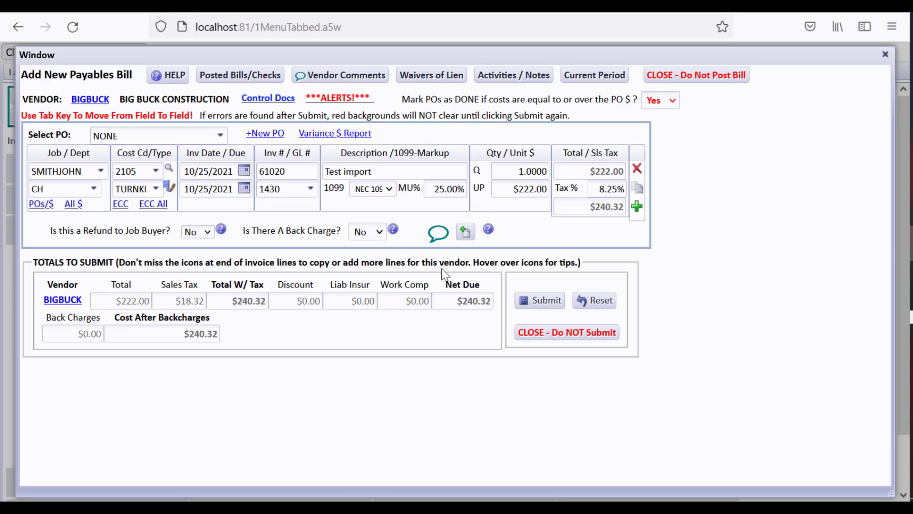
{"action": "left_click", "coordinate": [606, 336]}
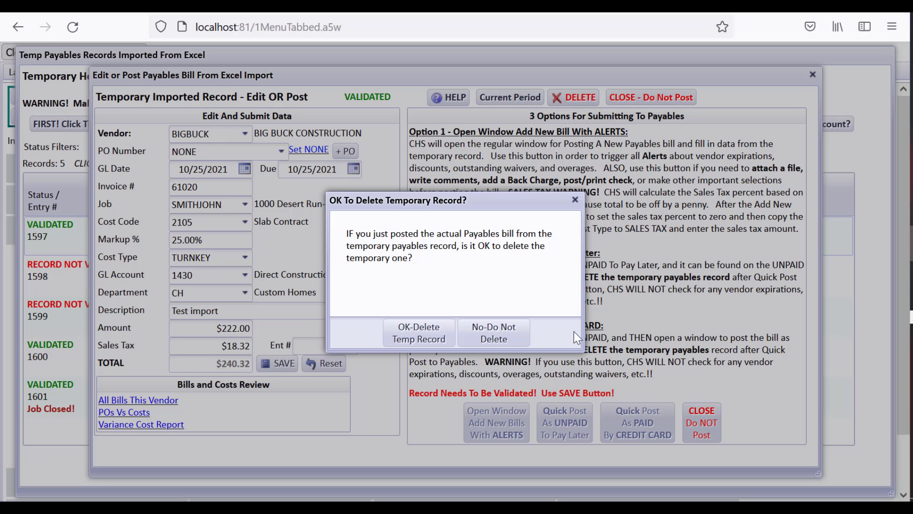
{"action": "left_click", "coordinate": [493, 338]}
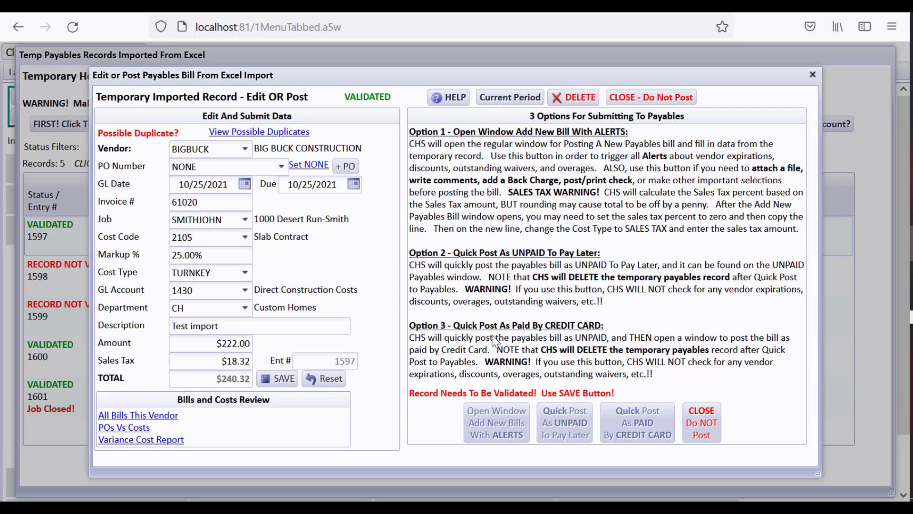
{"action": "left_click", "coordinate": [702, 422]}
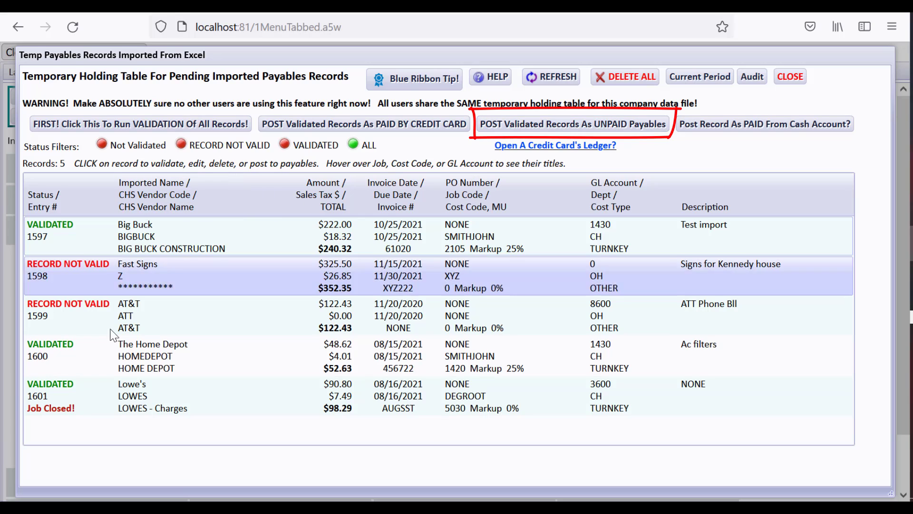
- Post all validated imported records as unpaid payables and acknowledge the posting
{"action": "left_click", "coordinate": [611, 126]}
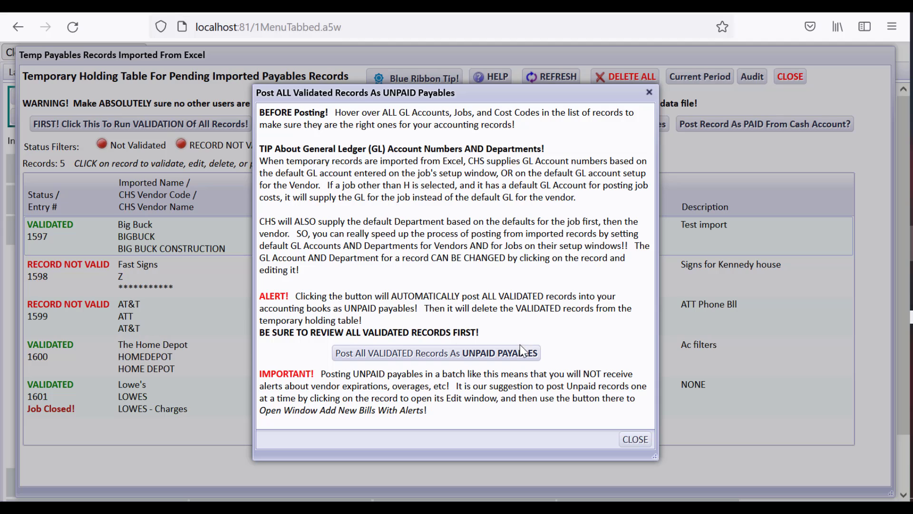
{"action": "left_click", "coordinate": [523, 352]}
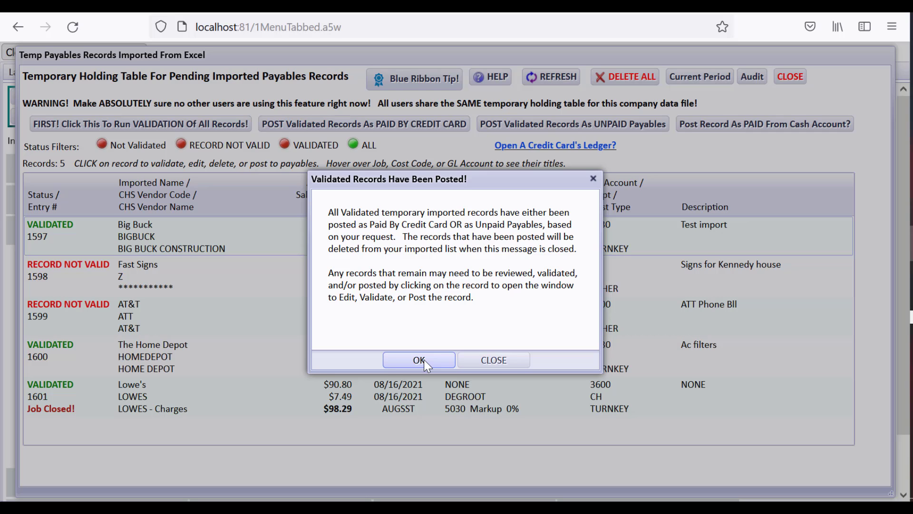
{"action": "left_click", "coordinate": [423, 358]}
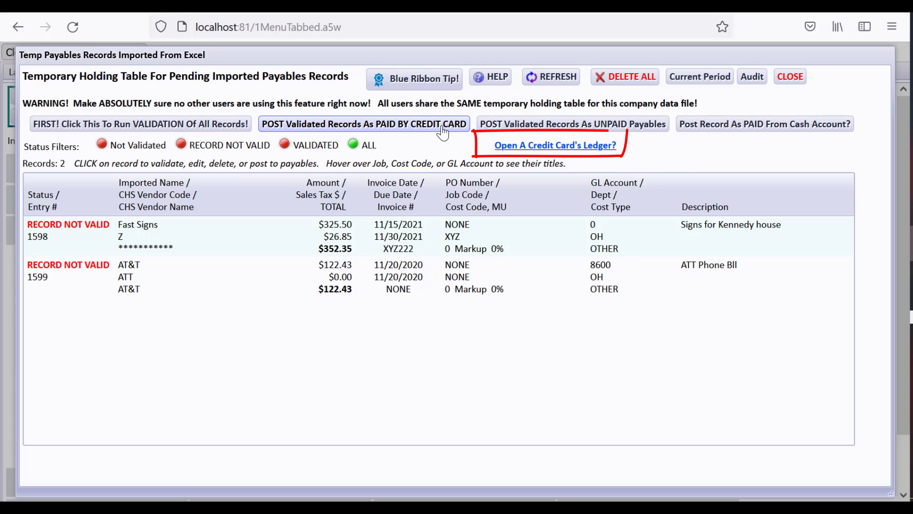
- Read the instructions for posting a temporary record as paid from a cash account, and close them
{"action": "left_click", "coordinate": [762, 129]}
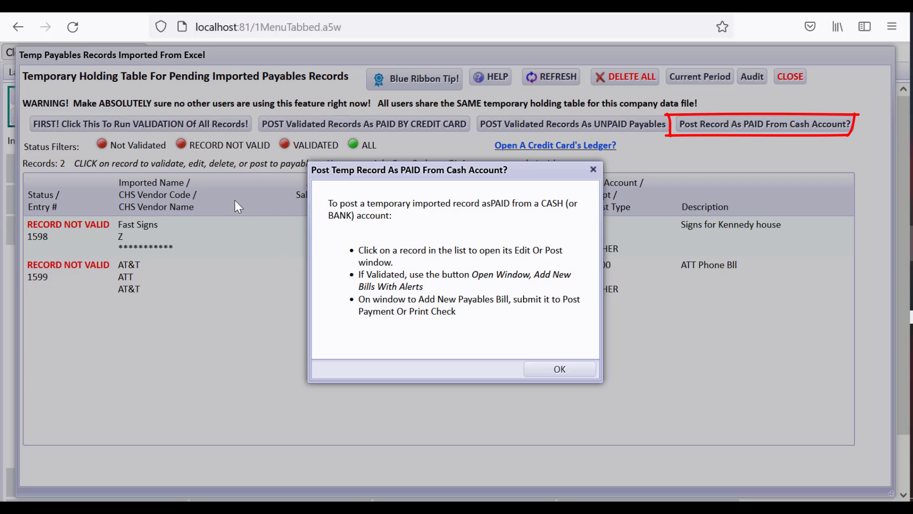
{"action": "left_click", "coordinate": [576, 375]}
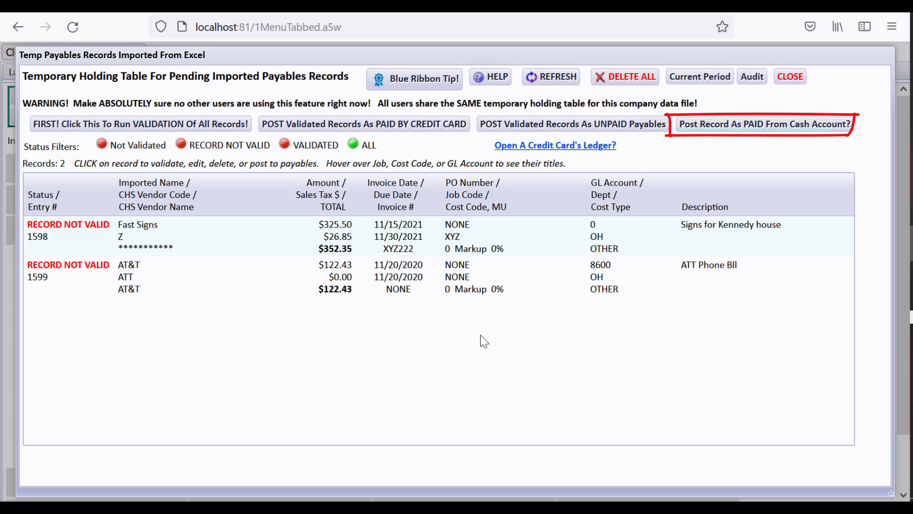